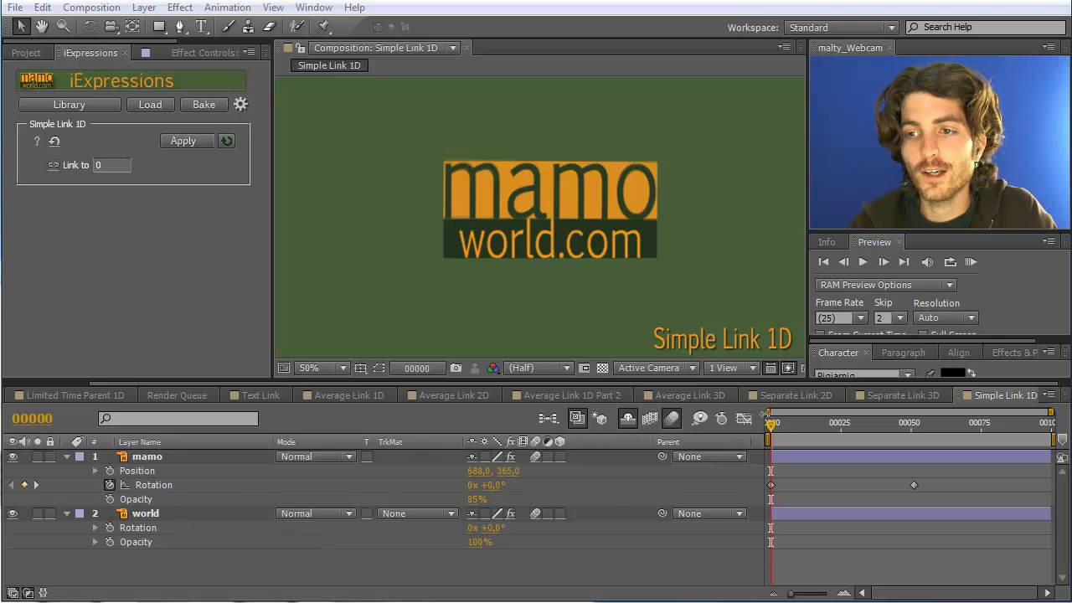
# Review the mamo layer's Rotation animation up to frame 64 and compare it with the world layer's Rotation
pyautogui.moveTo(772, 419); pyautogui.dragTo(804, 421)
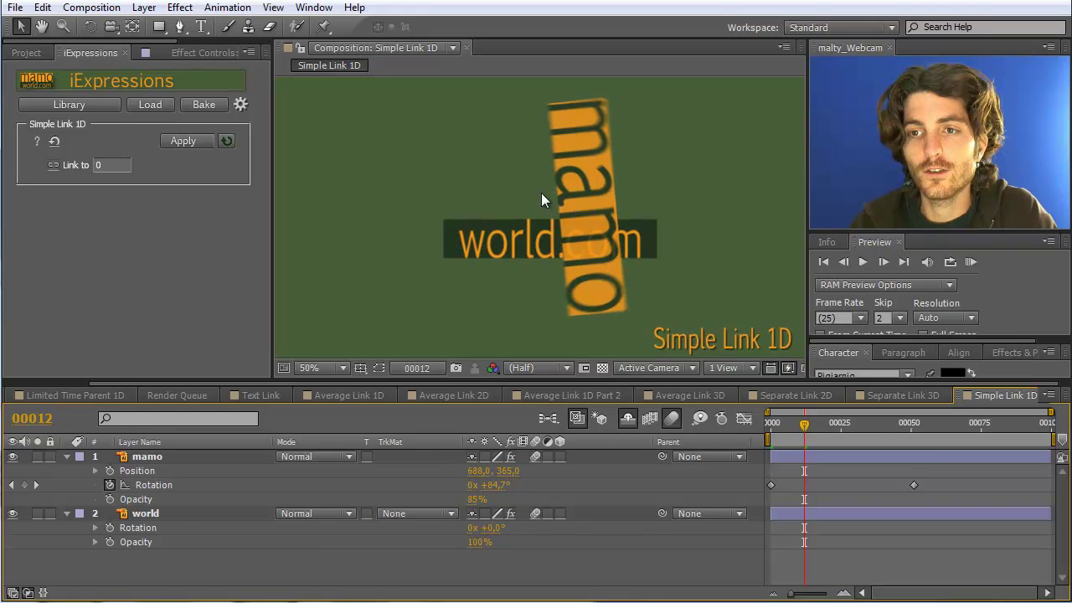
pyautogui.click(159, 483)
pyautogui.moveTo(807, 422); pyautogui.dragTo(950, 424)
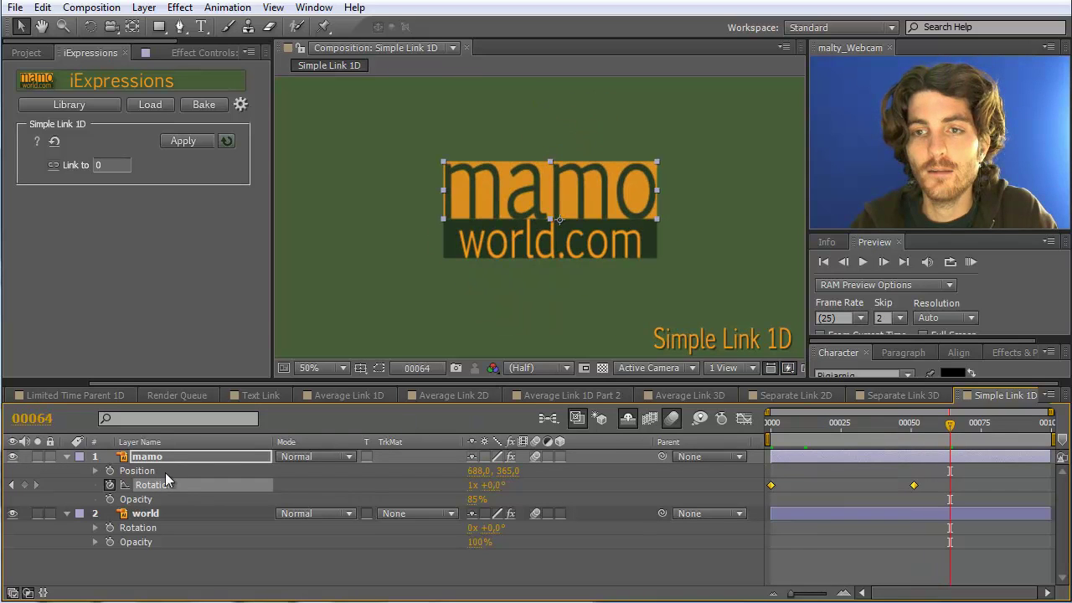
pyautogui.click(147, 514)
pyautogui.moveTo(466, 527); pyautogui.dragTo(498, 529)
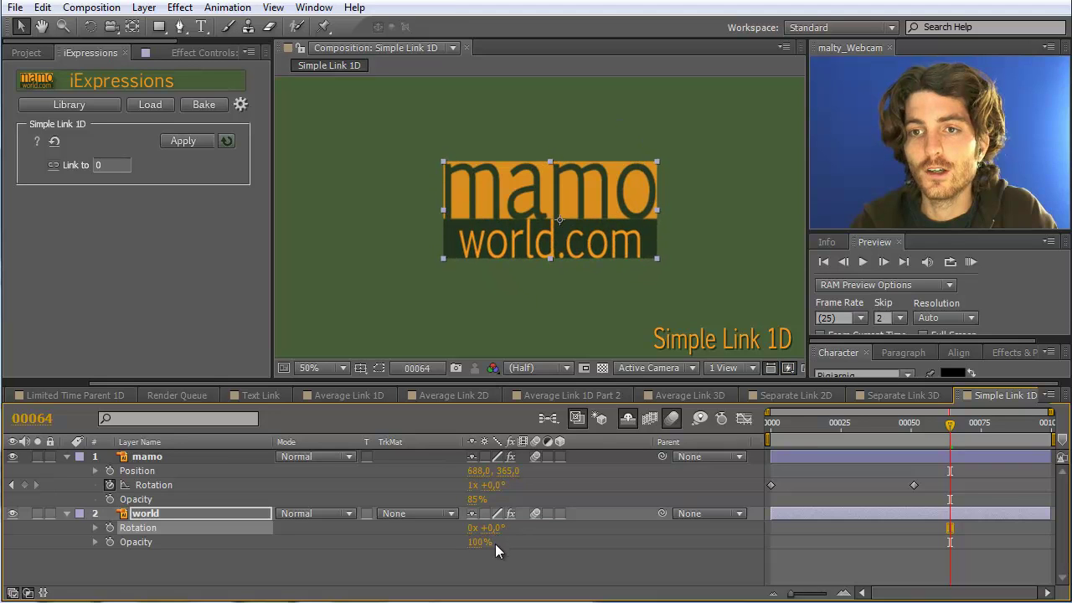
pyautogui.click(141, 512)
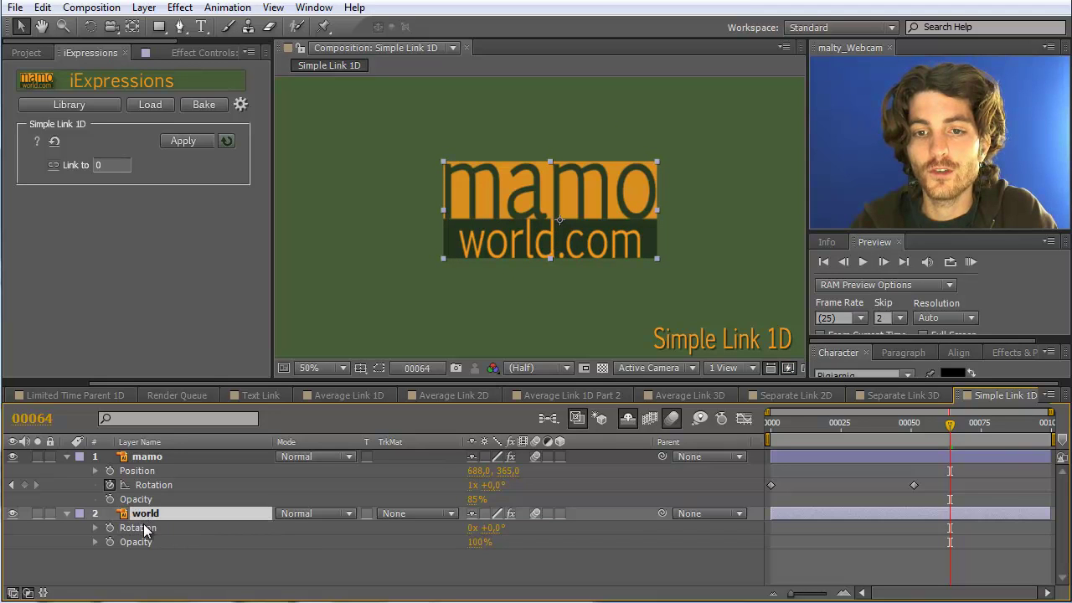
# Link the world layer's Rotation to mamo's Rotation with Simple Link 1D, and preview the motion back to frame 0
pyautogui.click(152, 456)
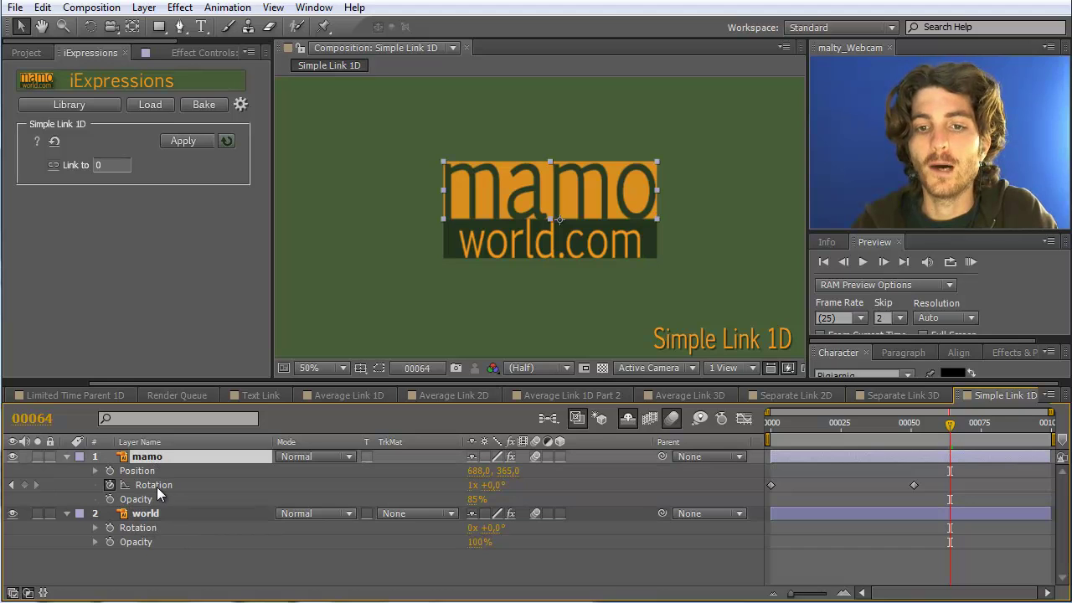
pyautogui.click(156, 487)
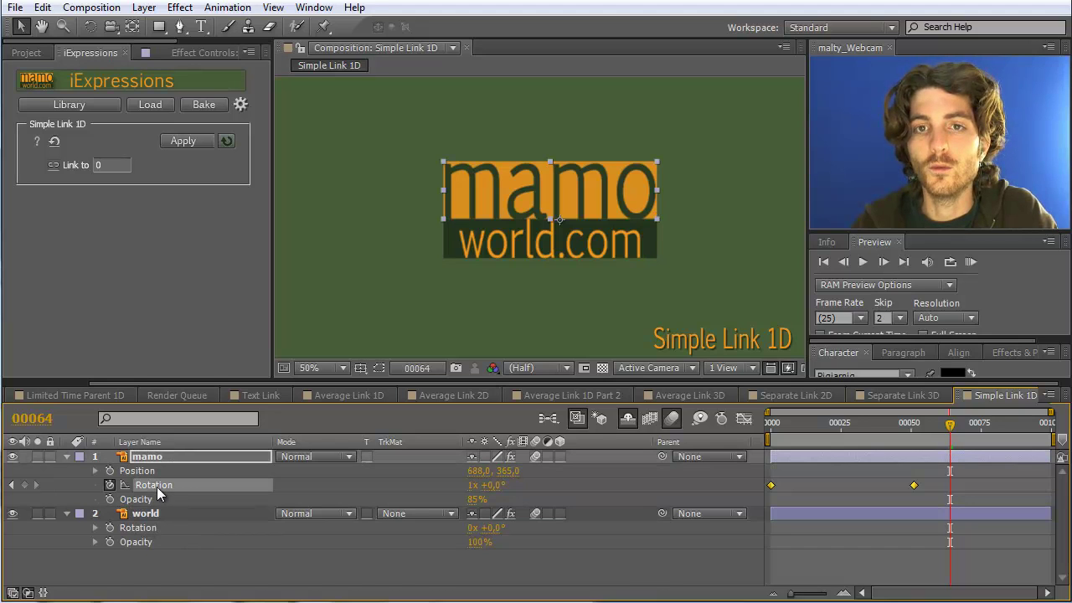
pyautogui.click(54, 164)
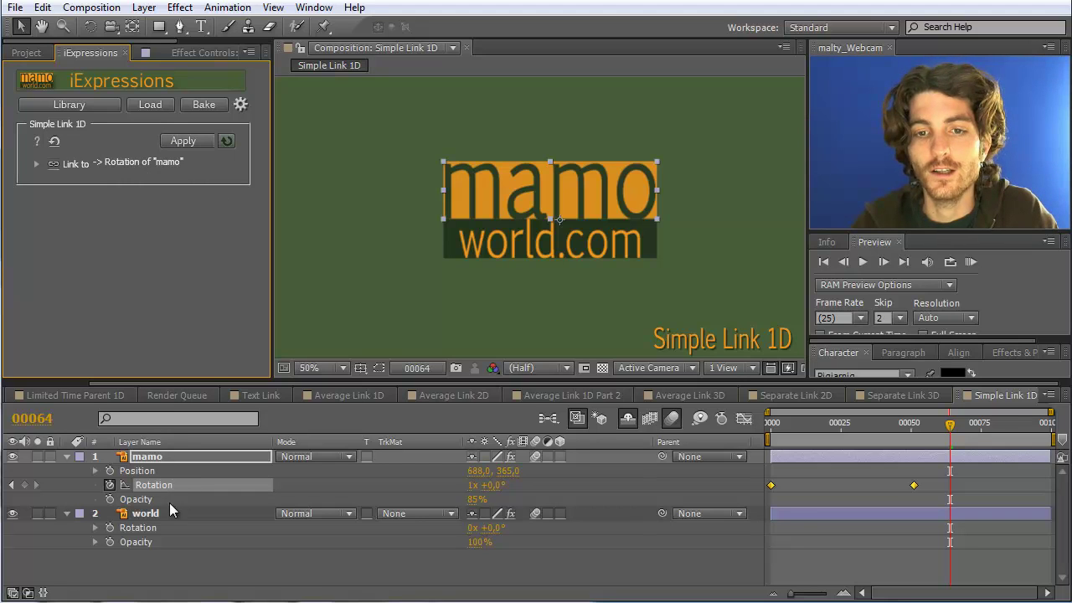
pyautogui.click(149, 528)
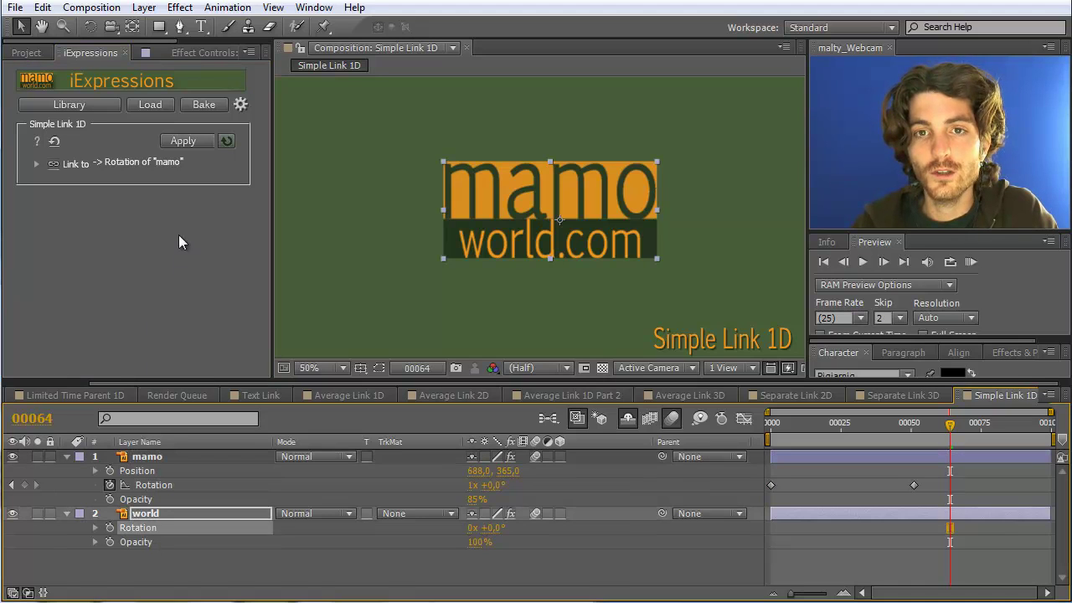
pyautogui.click(182, 140)
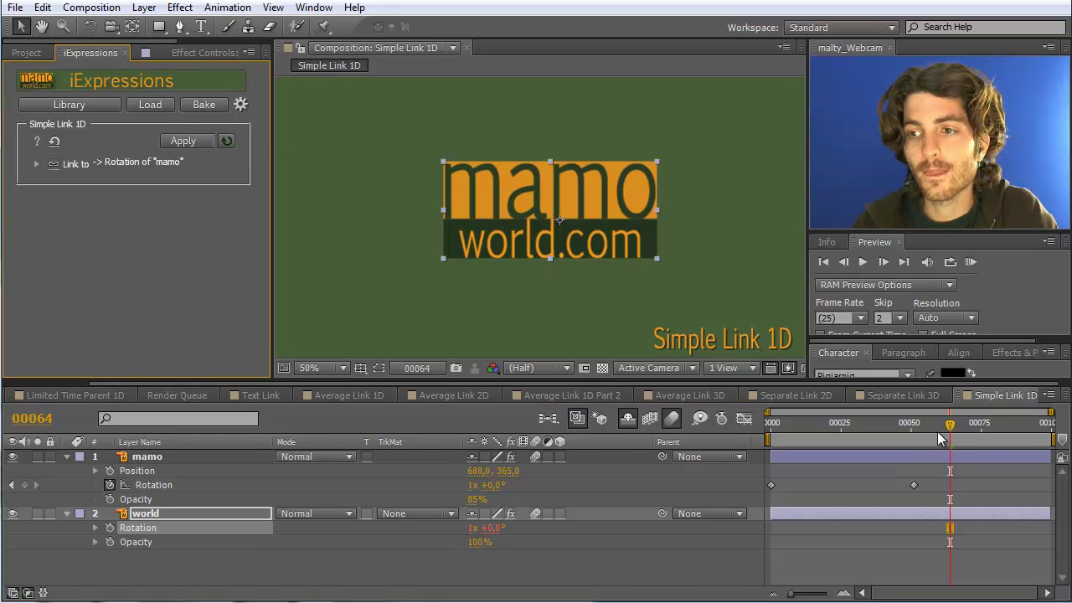
pyautogui.moveTo(949, 425); pyautogui.dragTo(692, 430)
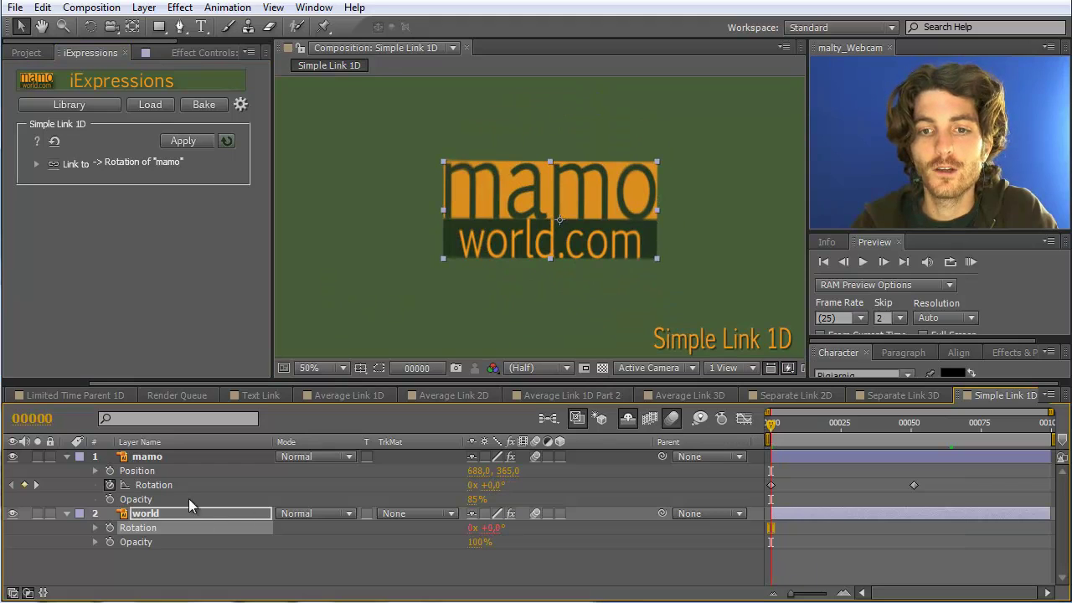
# Link the world layer's Opacity to mamo's Opacity with Simple Link 1D, and lower mamo's Opacity to 9%
pyautogui.click(144, 501)
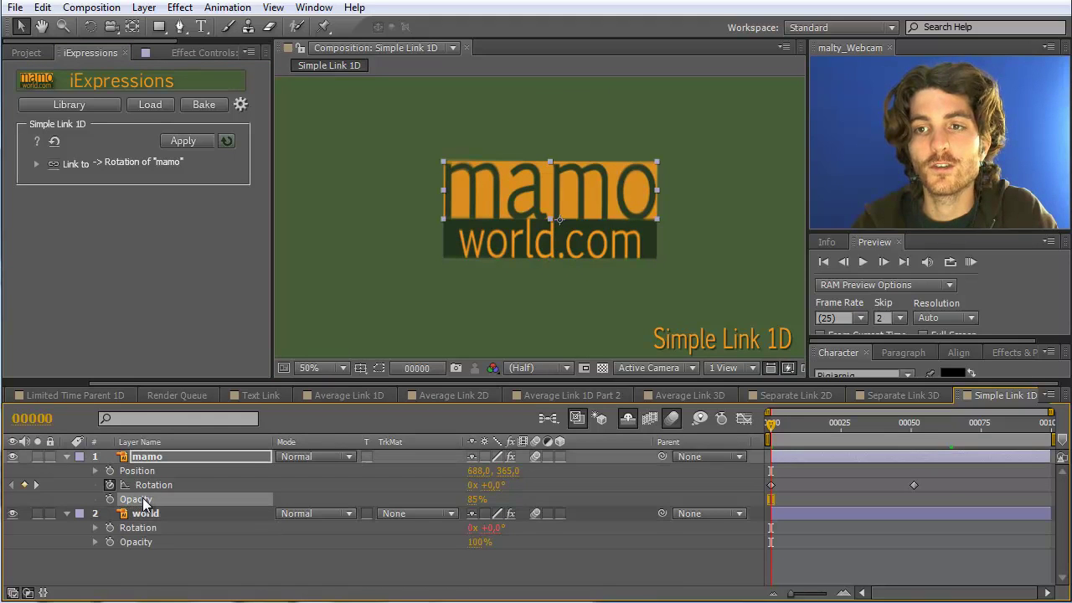
pyautogui.click(54, 163)
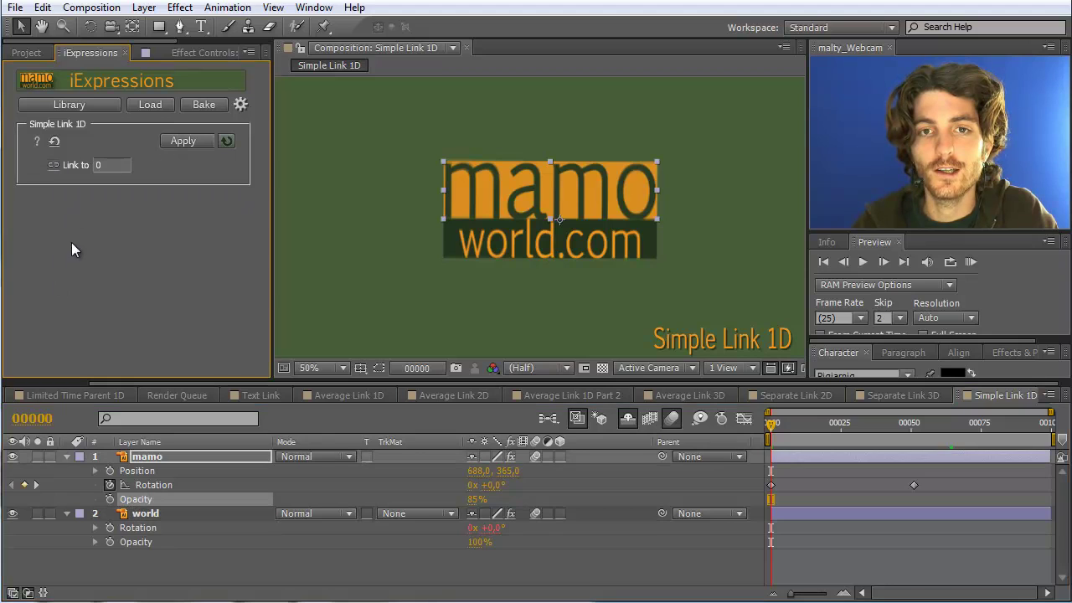
pyautogui.click(52, 165)
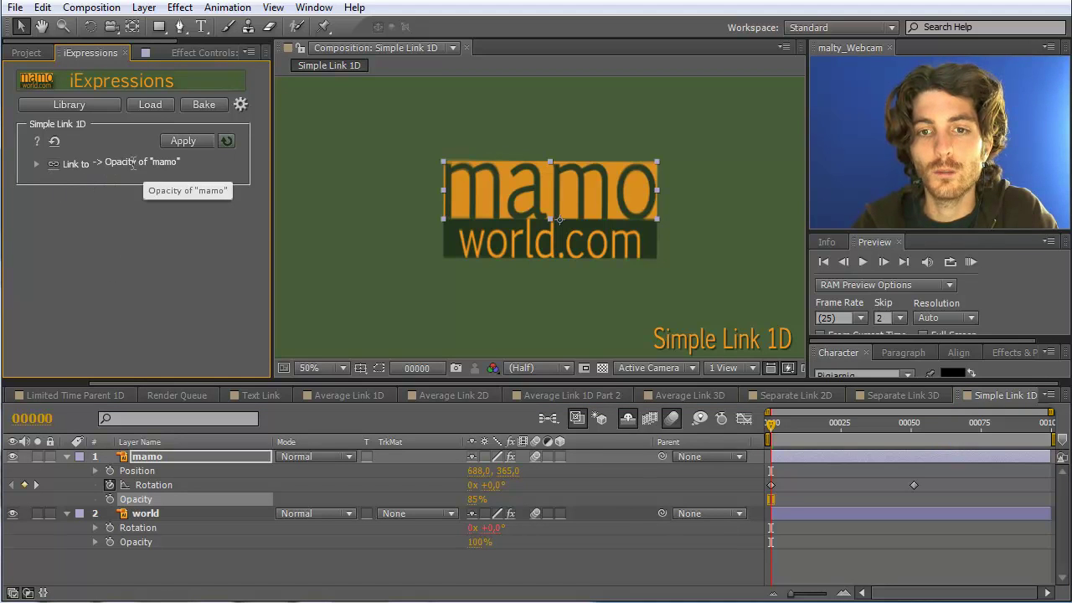
pyautogui.click(136, 542)
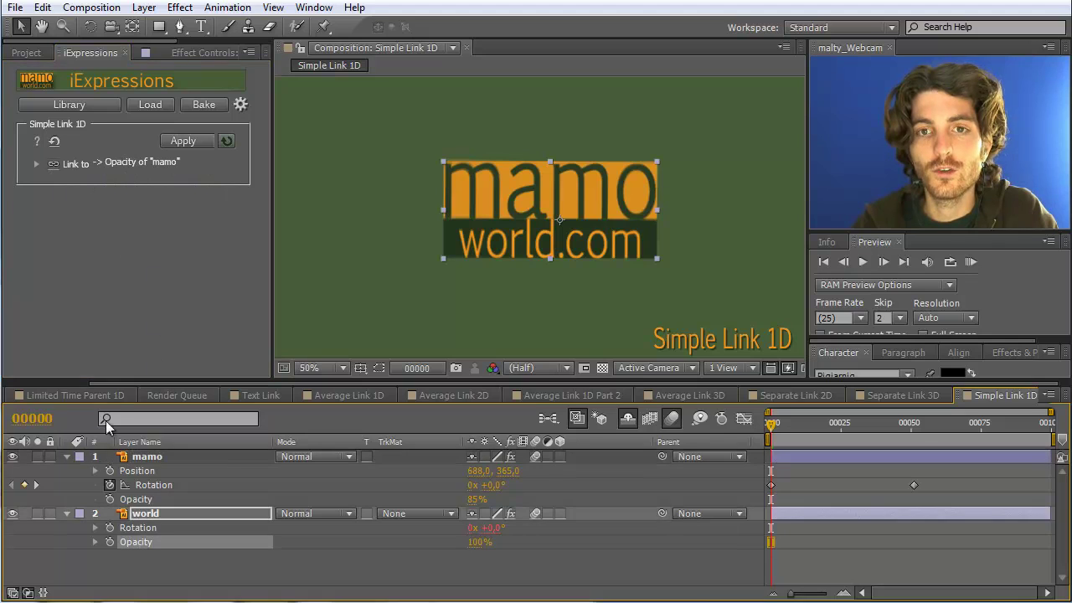
pyautogui.click(198, 140)
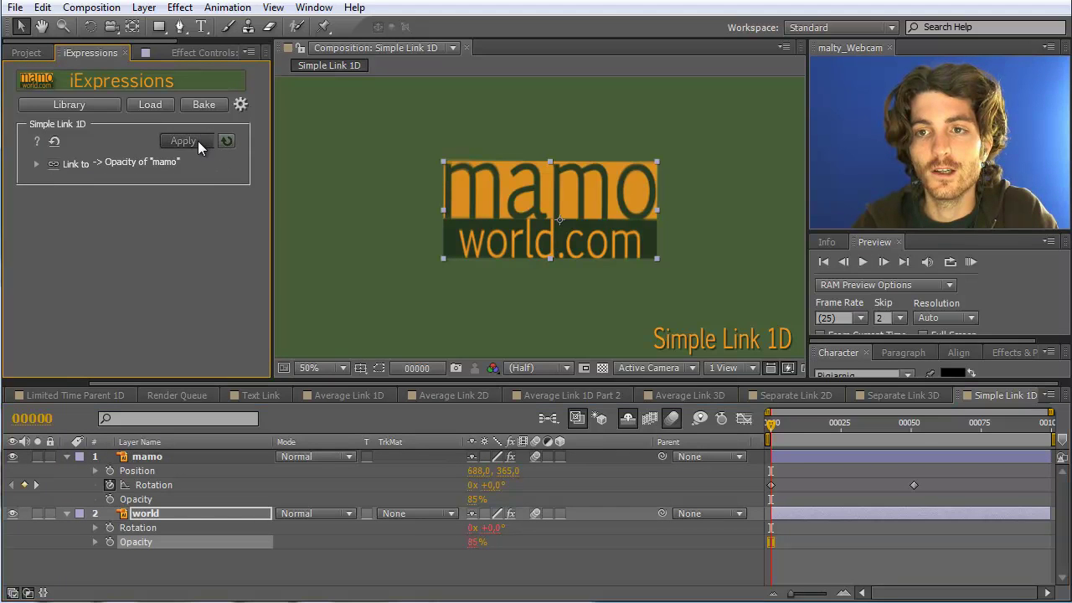
pyautogui.moveTo(474, 501); pyautogui.dragTo(448, 500)
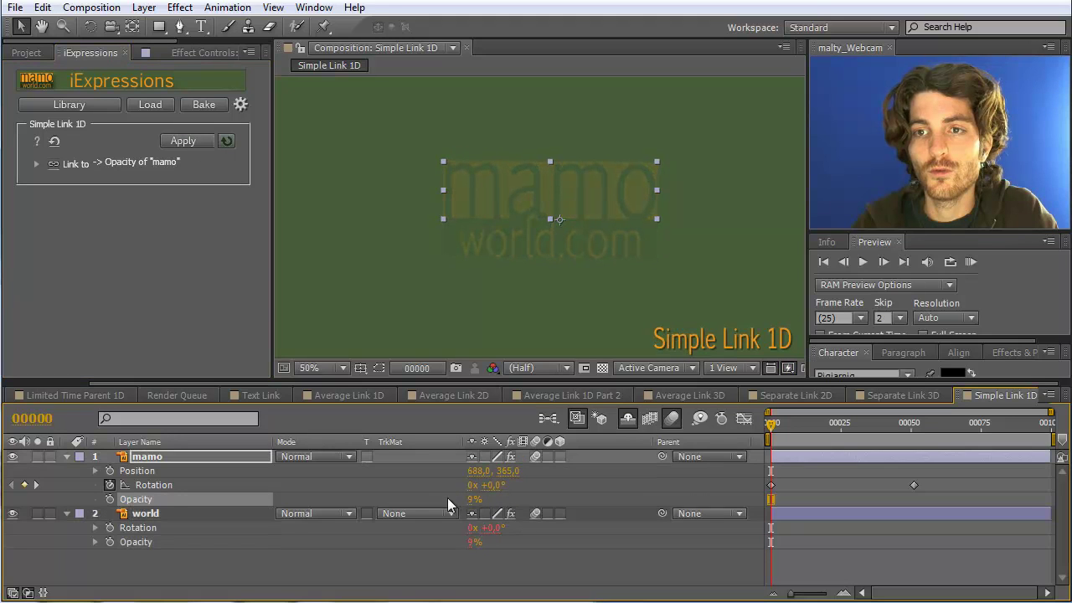
# Disable and re-enable the world layer's Opacity expression, and raise mamo's Opacity to 100%
pyautogui.click(96, 542)
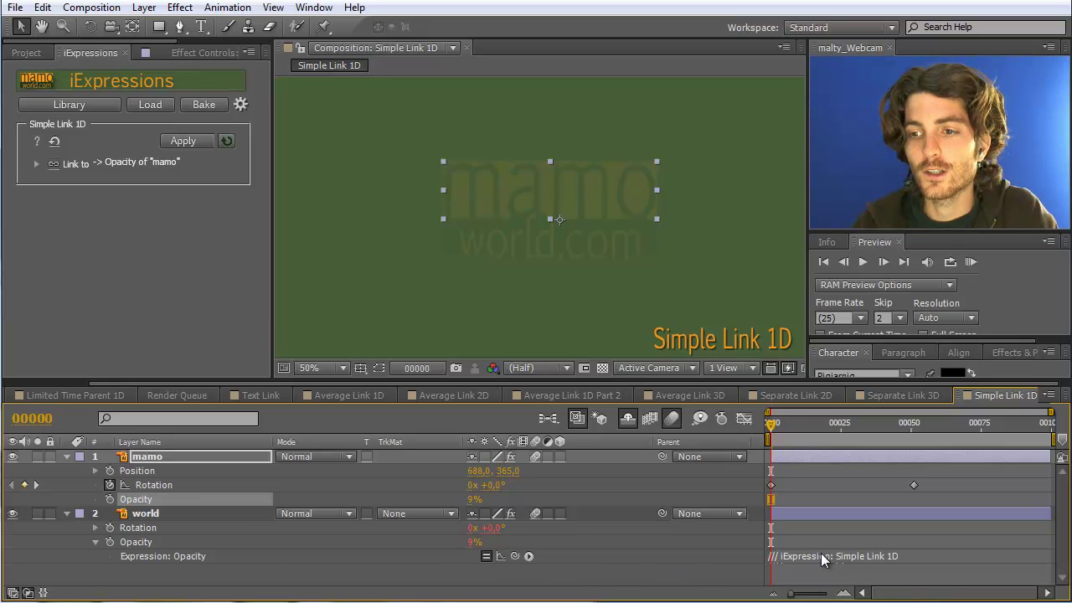
pyautogui.click(487, 558)
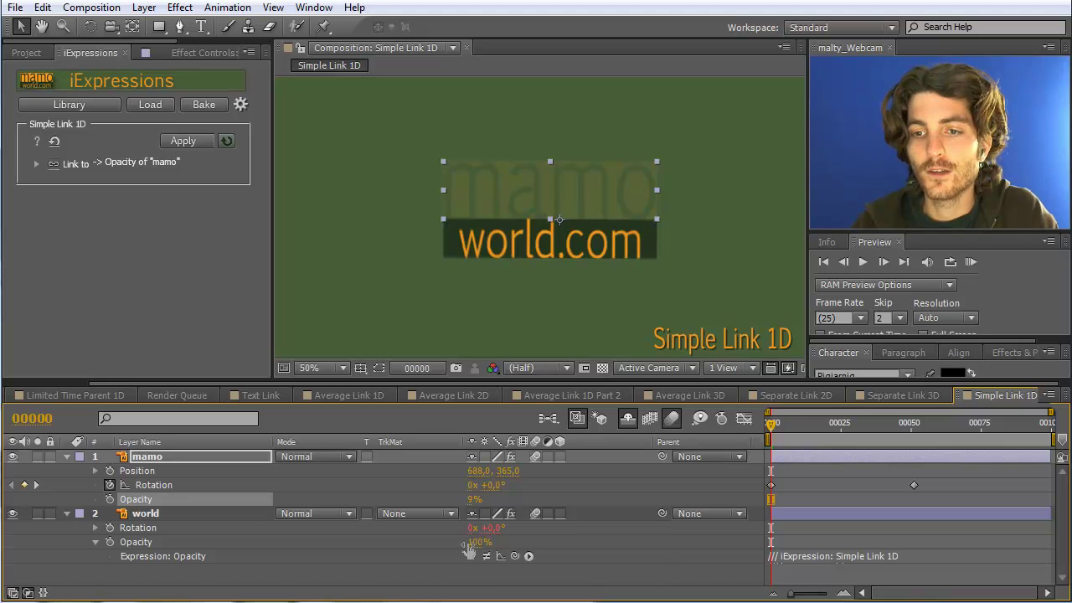
pyautogui.click(486, 557)
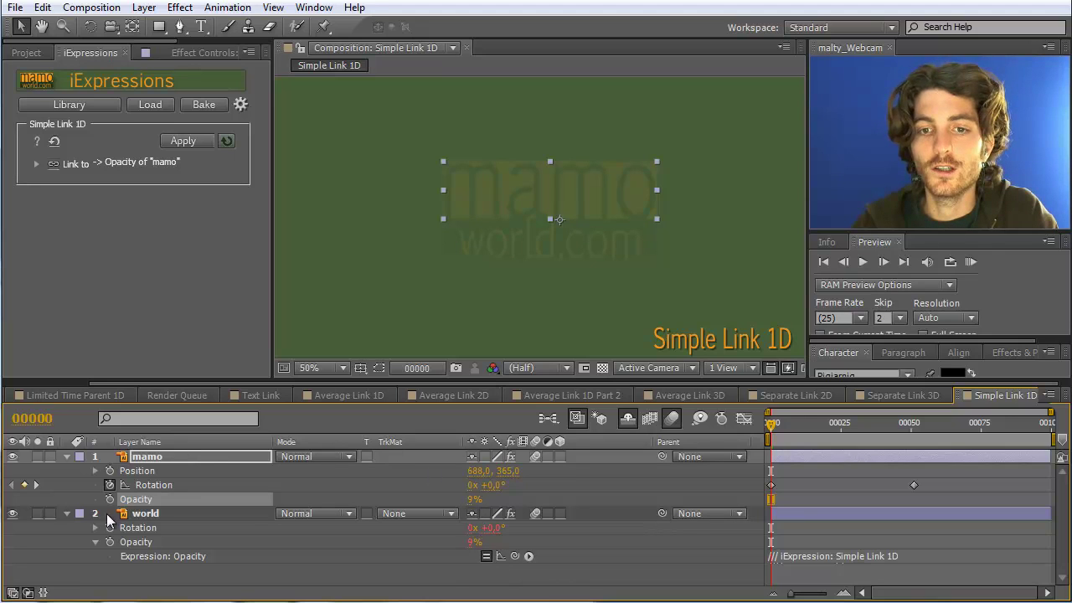
pyautogui.moveTo(474, 499); pyautogui.dragTo(580, 501)
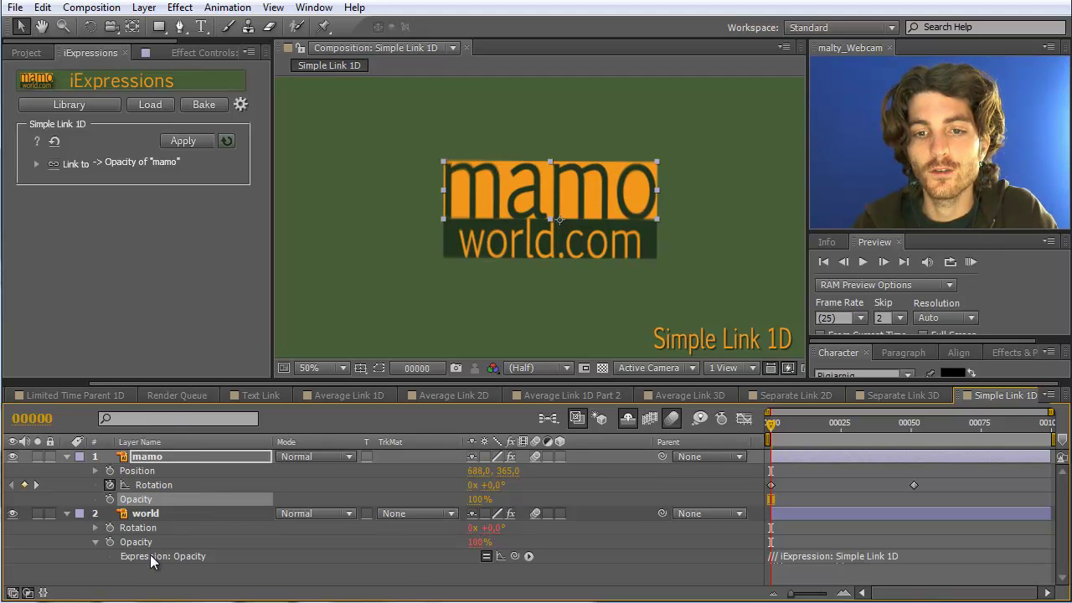
# Load the iExpression from the world layer's Rotation and expand its additional link options
pyautogui.click(140, 531)
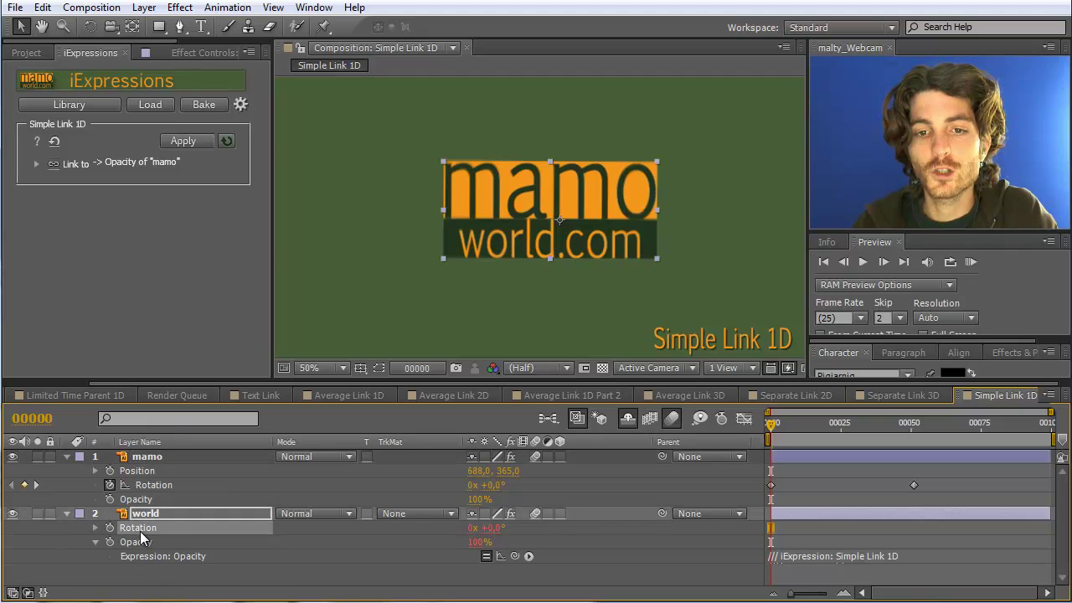
pyautogui.click(93, 542)
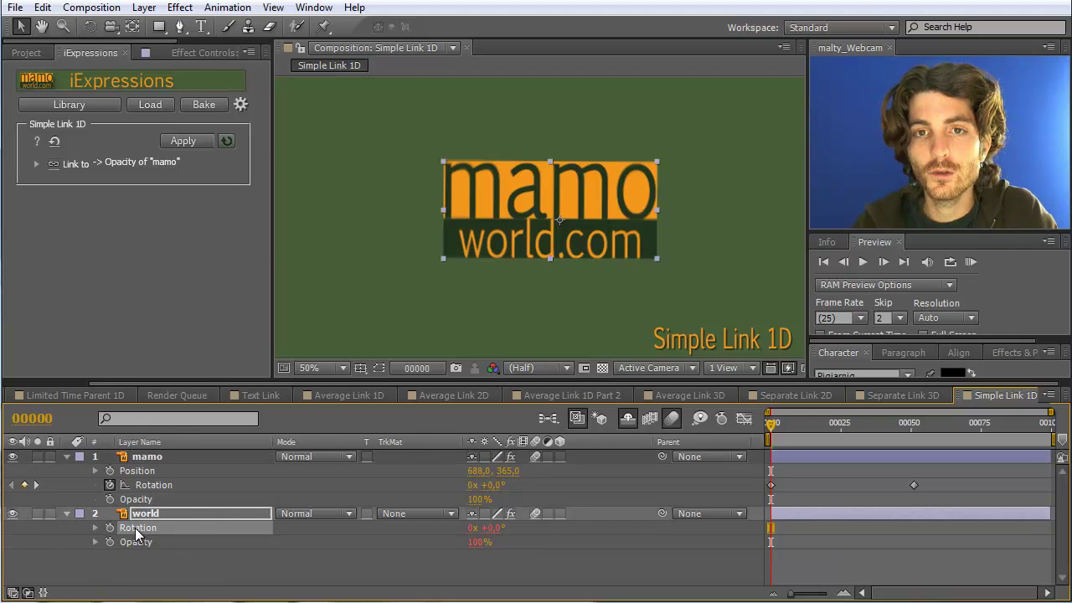
pyautogui.click(153, 102)
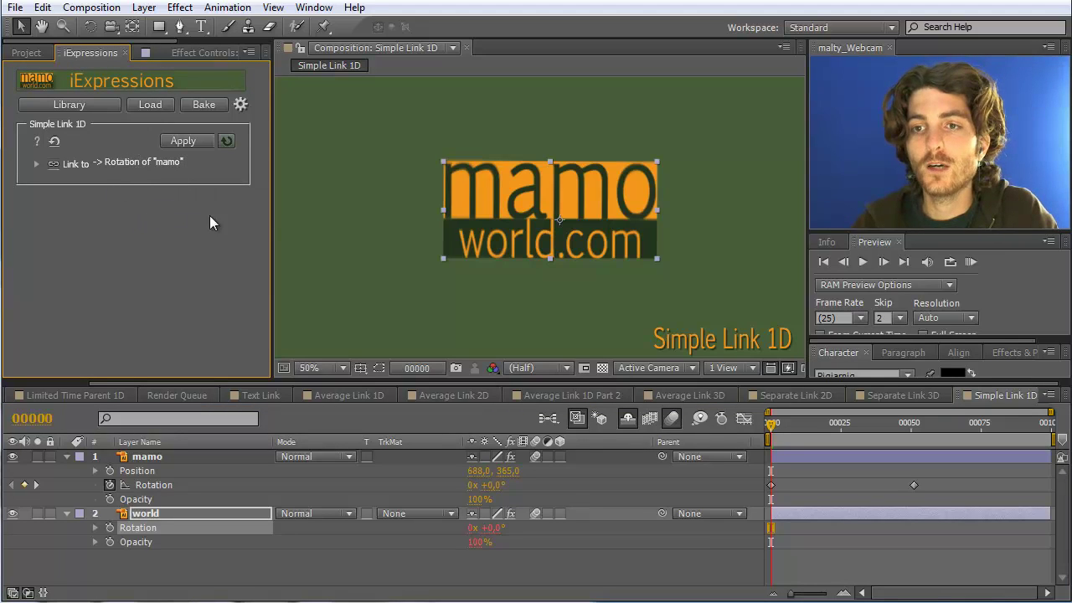
pyautogui.click(39, 163)
pyautogui.moveTo(77, 188)
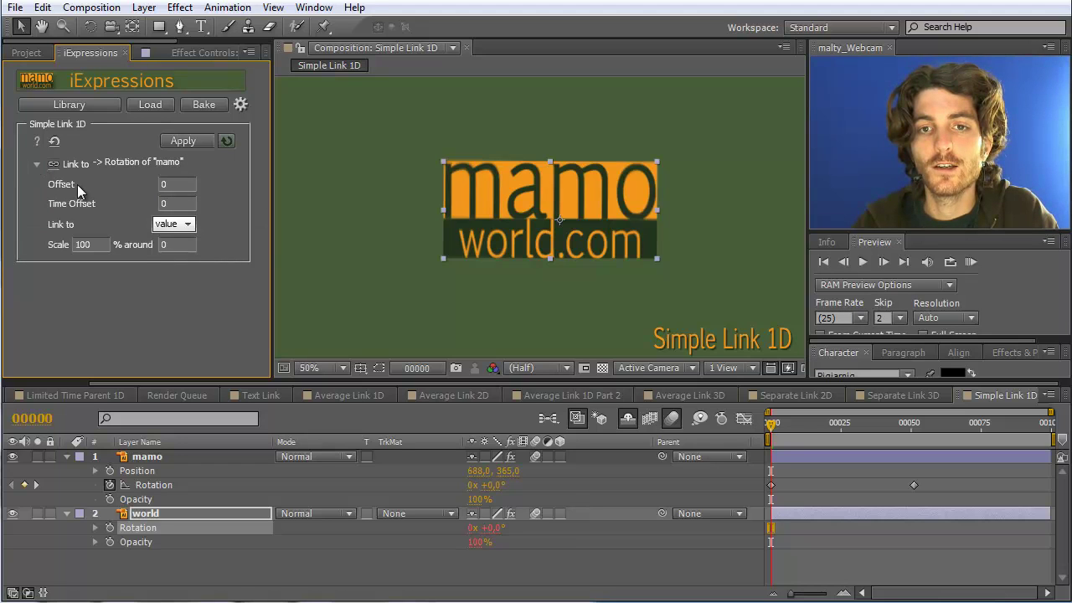
# Apply the link to the world layer's Rotation with an Offset of 90 and preview it near frame 0
pyautogui.click(170, 185)
pyautogui.write('90')
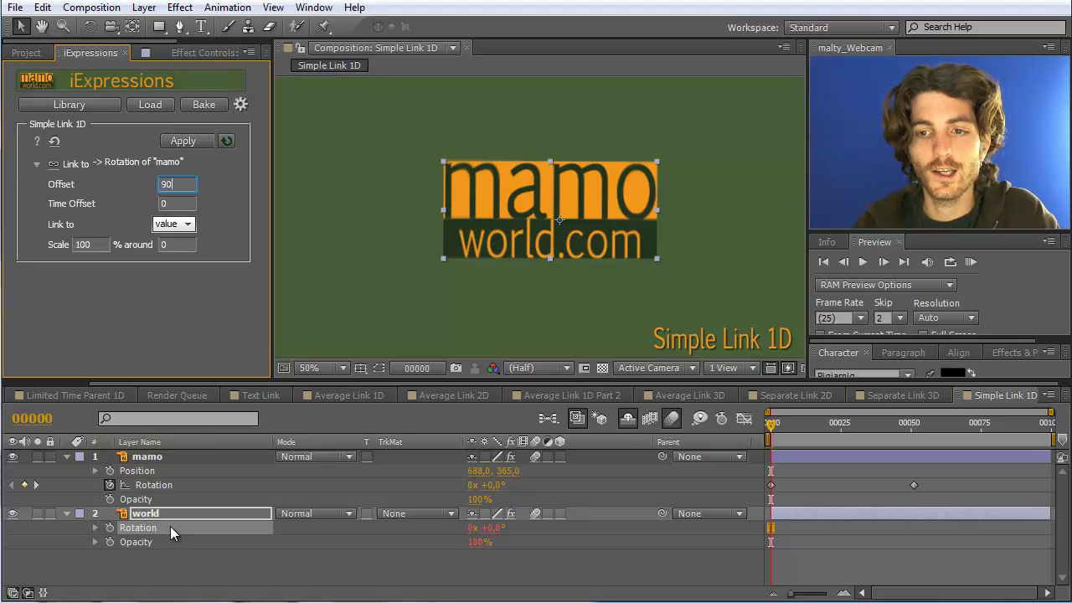
pyautogui.click(146, 528)
pyautogui.click(180, 140)
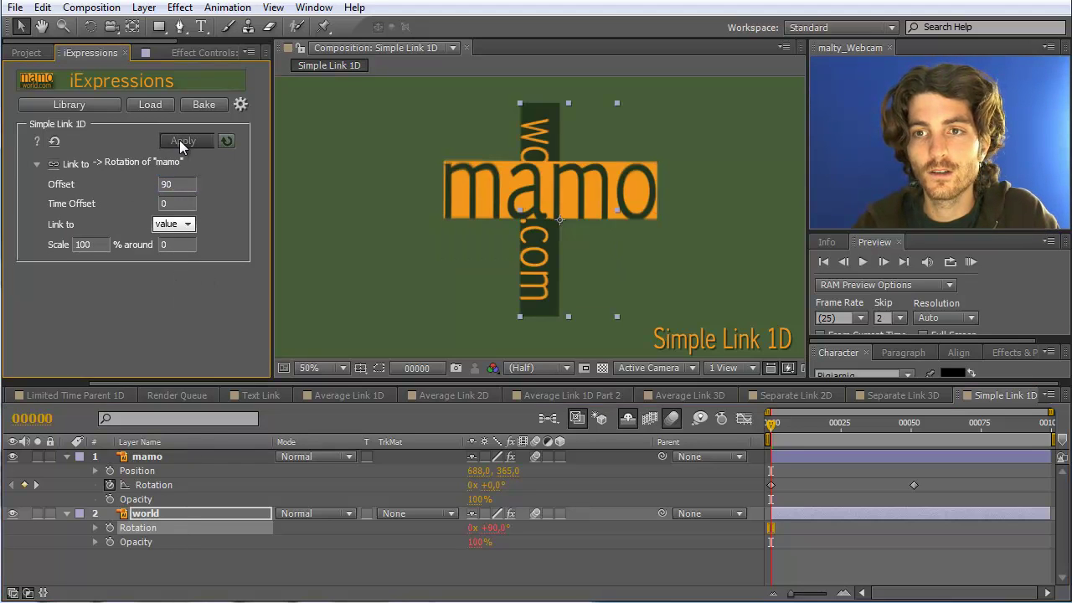
pyautogui.moveTo(779, 423)
pyautogui.mouseDown()
pyautogui.moveTo(951, 426)
pyautogui.moveTo(769, 426)
pyautogui.mouseUp()
# Reset the Offset to 0, reapply the link to the world layer's Rotation, and turn on automatic applying
pyautogui.click(181, 184)
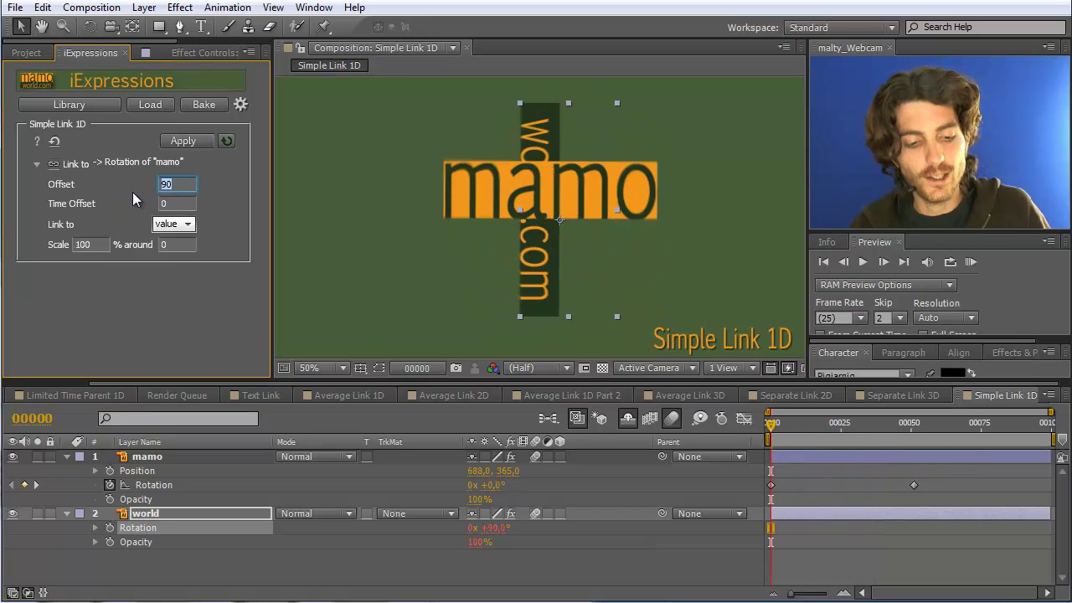
pyautogui.write('0')
pyautogui.click(181, 204)
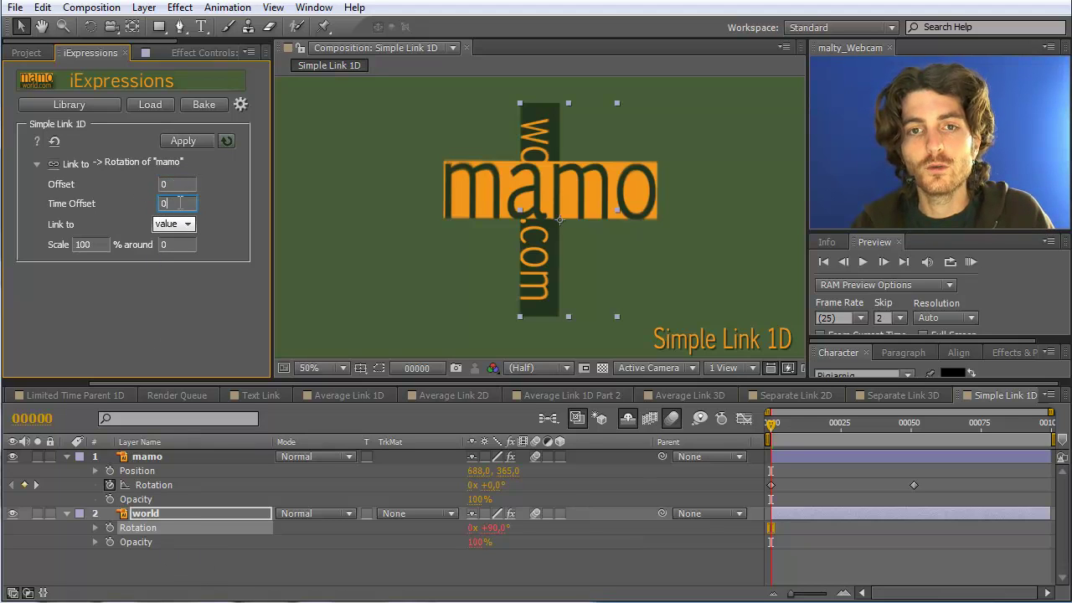
pyautogui.click(149, 530)
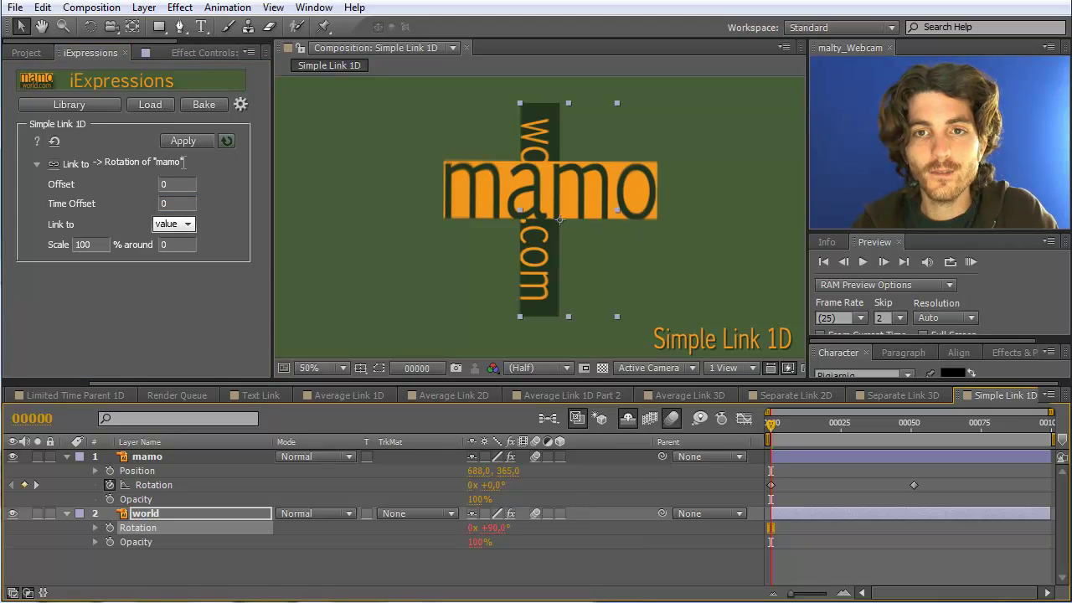
pyautogui.click(203, 143)
pyautogui.click(227, 143)
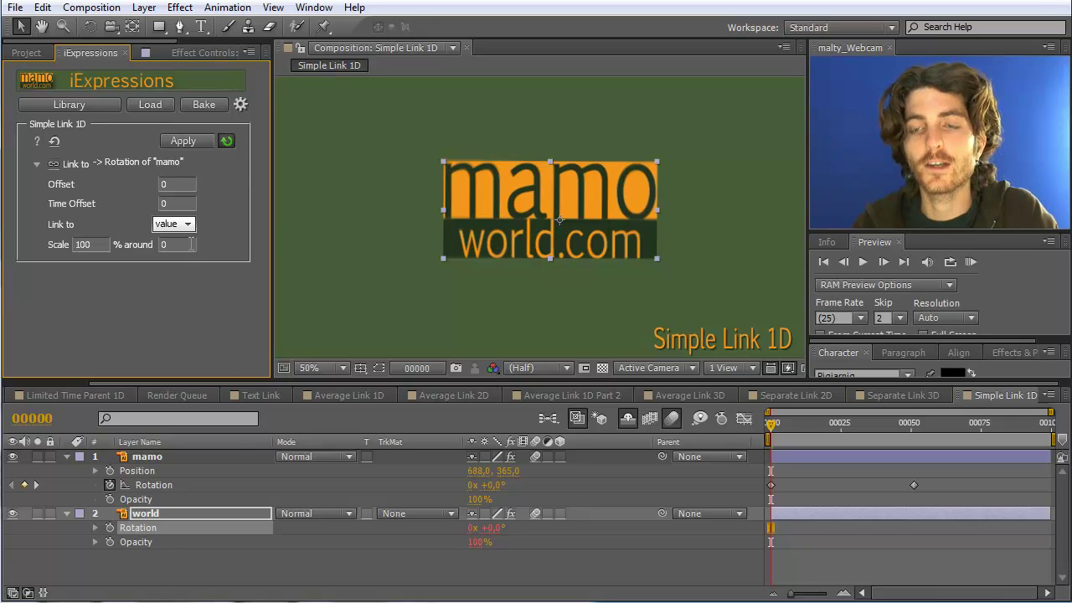
# Set the rotation link's Time Offset to 25 and preview the delayed rotation up to frame 25
pyautogui.moveTo(190, 243)
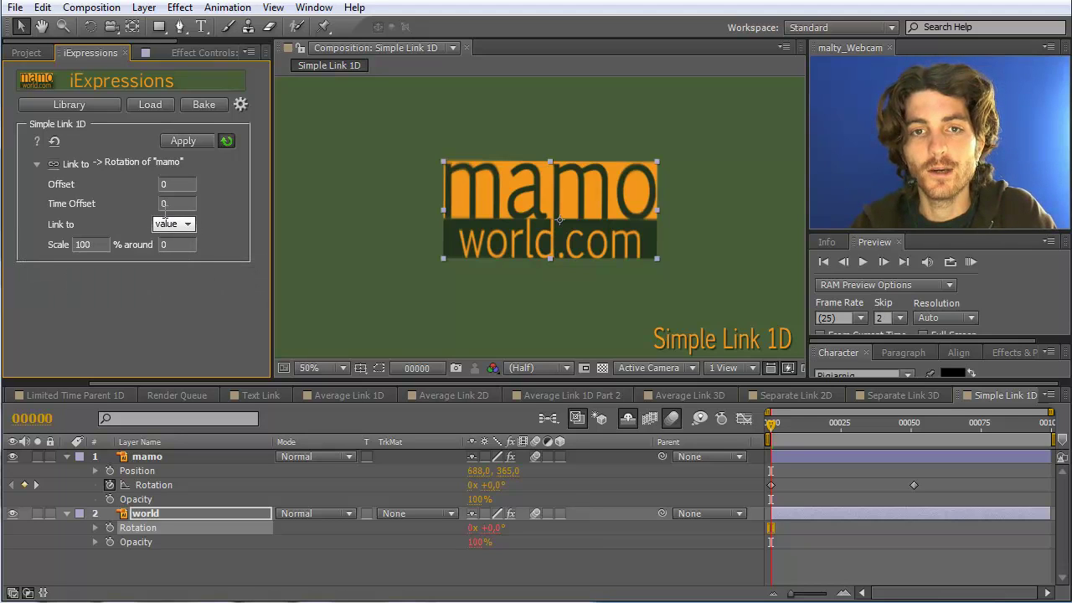
pyautogui.click(178, 203)
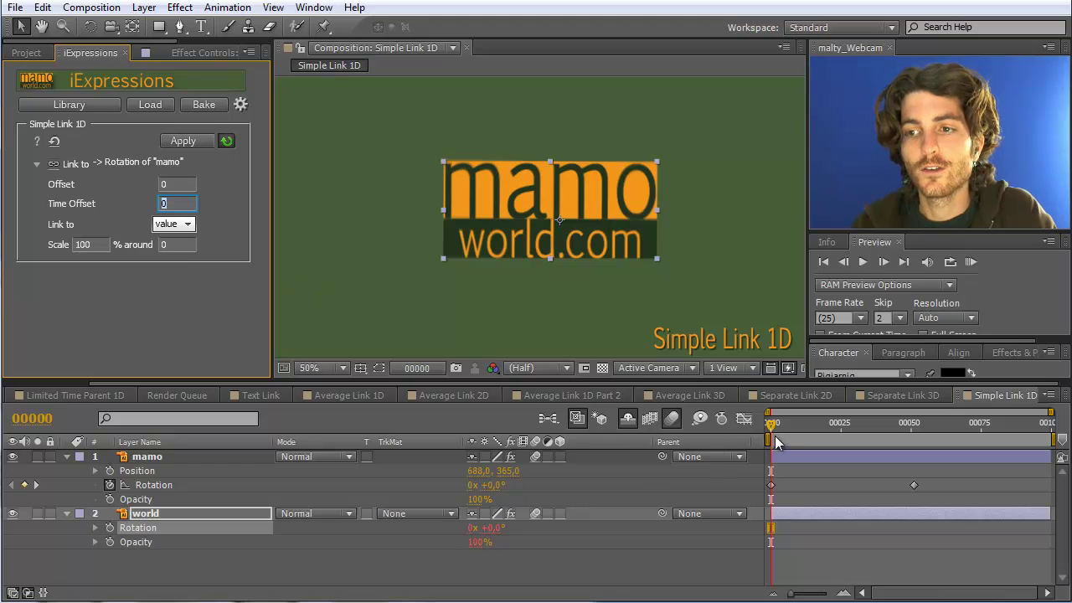
pyautogui.moveTo(170, 240)
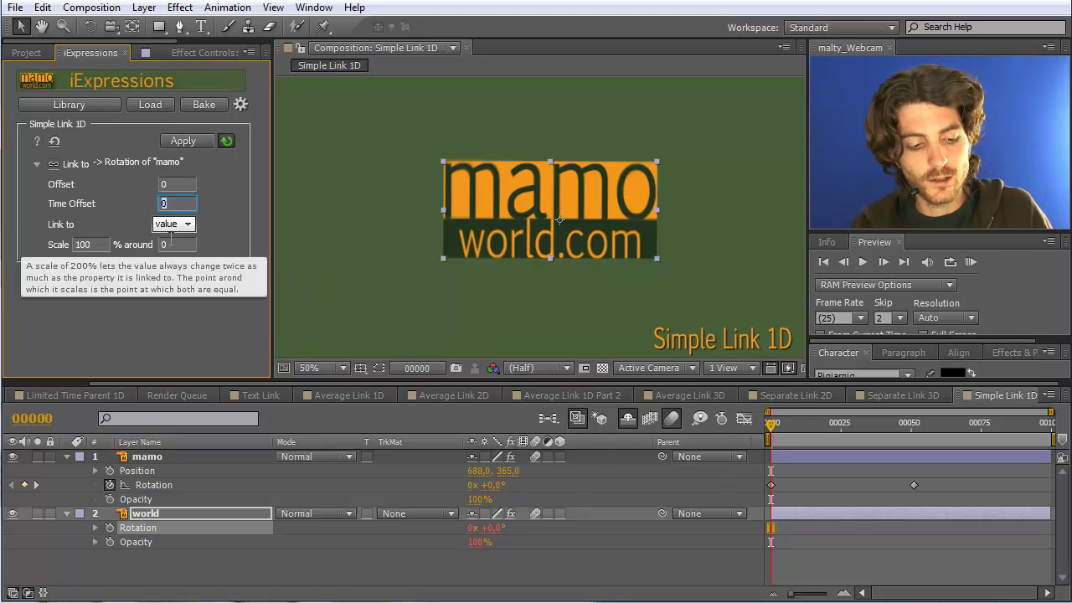
pyautogui.write('25')
pyautogui.click(181, 185)
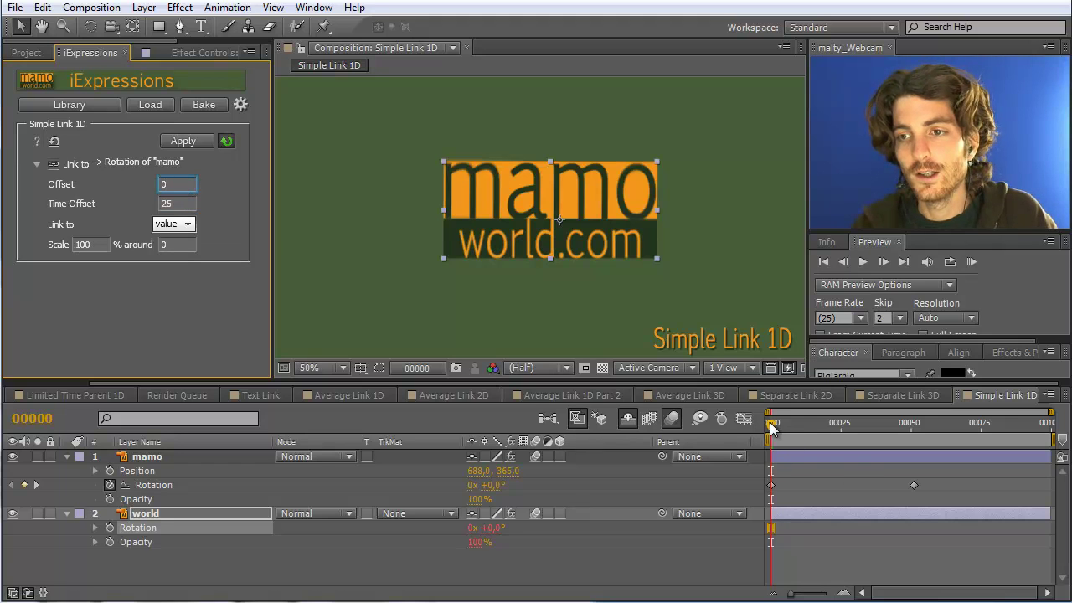
pyautogui.moveTo(770, 422); pyautogui.dragTo(841, 430)
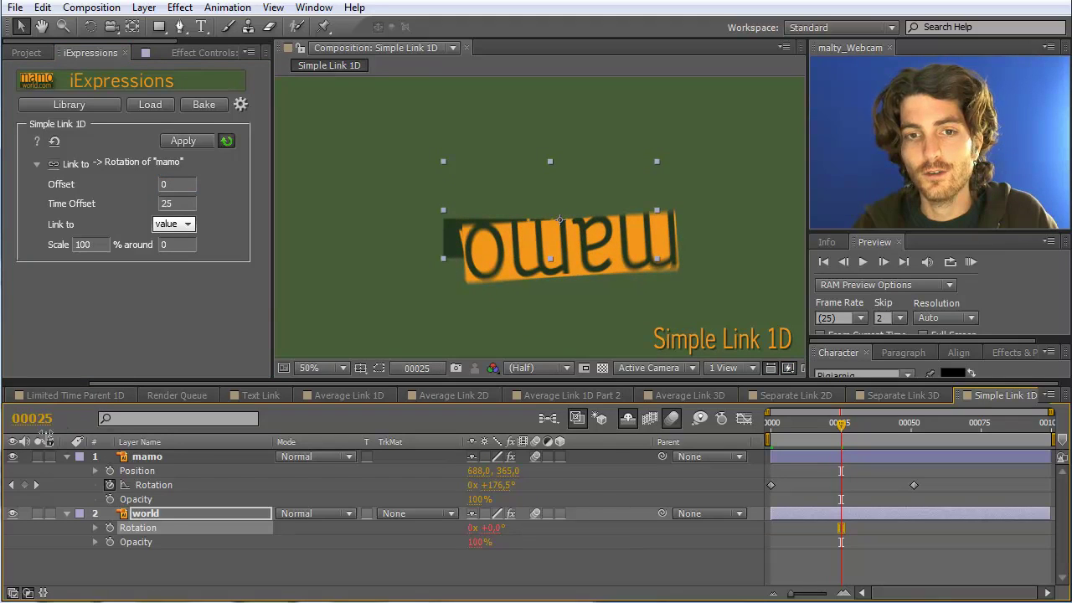
# Preview the delayed rotation, set the rotation link's Time Offset to 5, and play the animation again
pyautogui.moveTo(842, 427); pyautogui.dragTo(1015, 432)
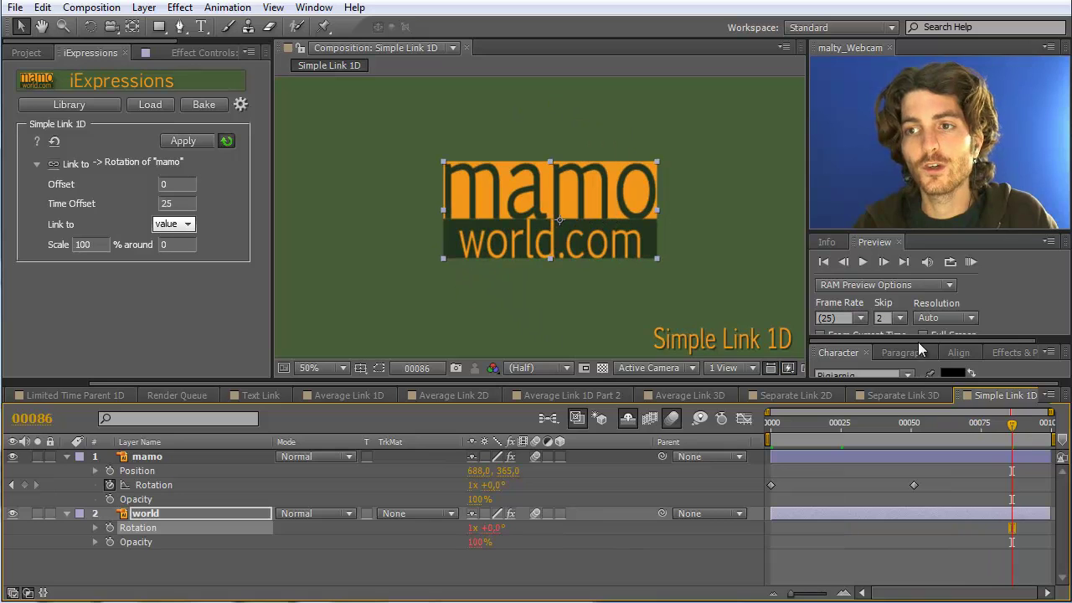
pyautogui.click(972, 260)
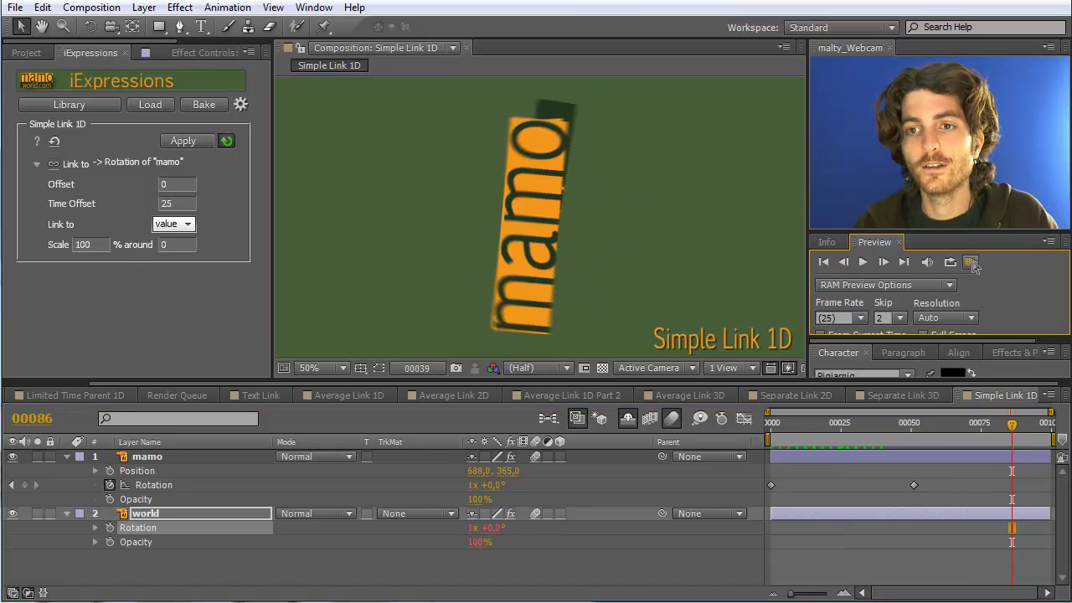
pyautogui.click(162, 204)
pyautogui.write('5')
pyautogui.press('Return')
pyautogui.click(971, 262)
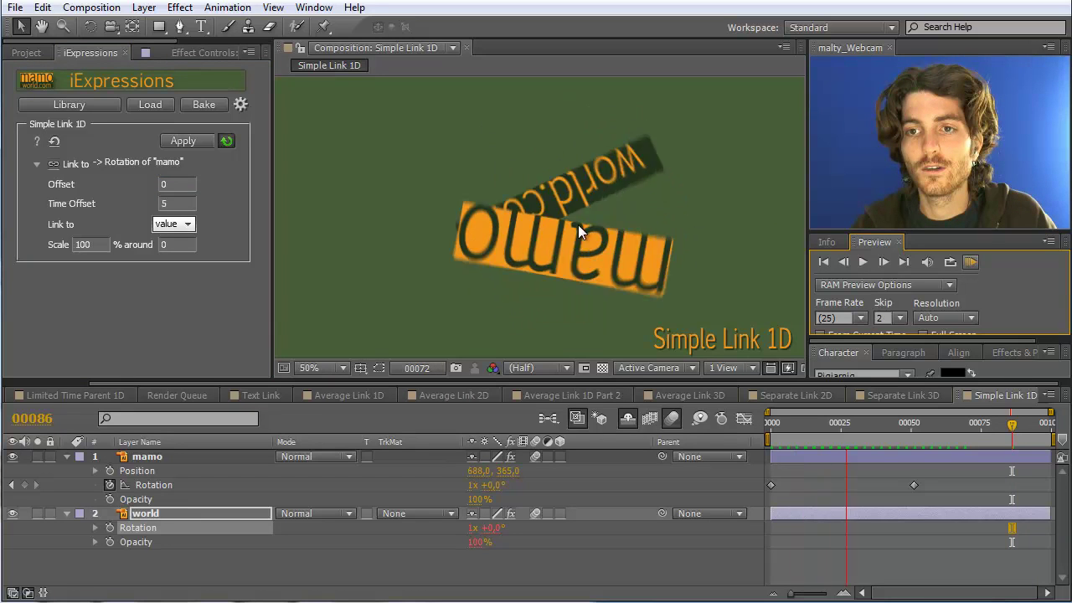
pyautogui.click(969, 263)
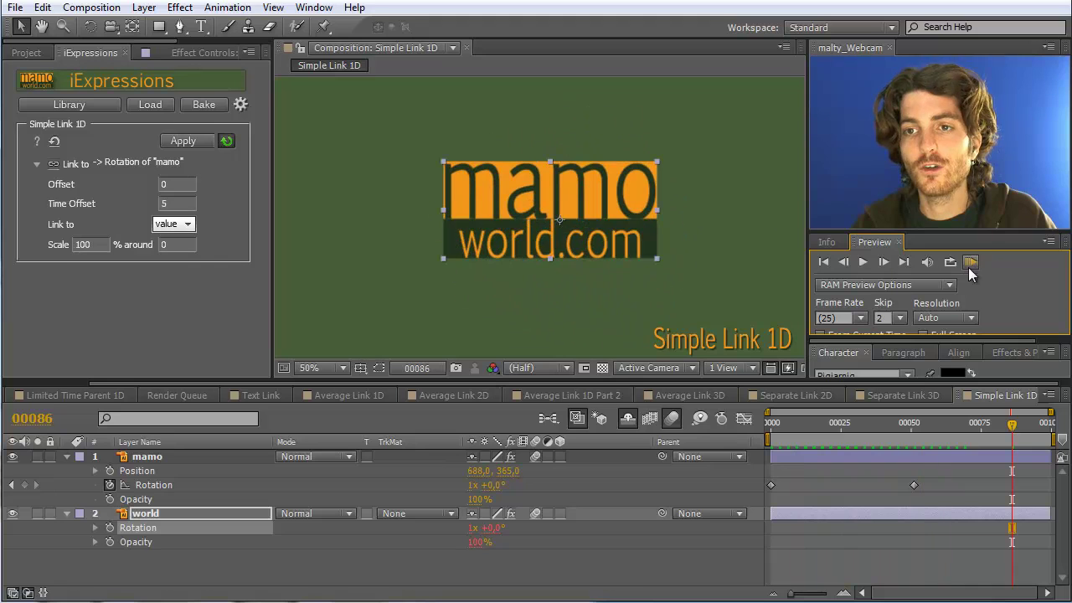
# Reset the rotation link's Time Offset to 0 and review the Link to choices, keeping value
pyautogui.click(181, 201)
pyautogui.write('0')
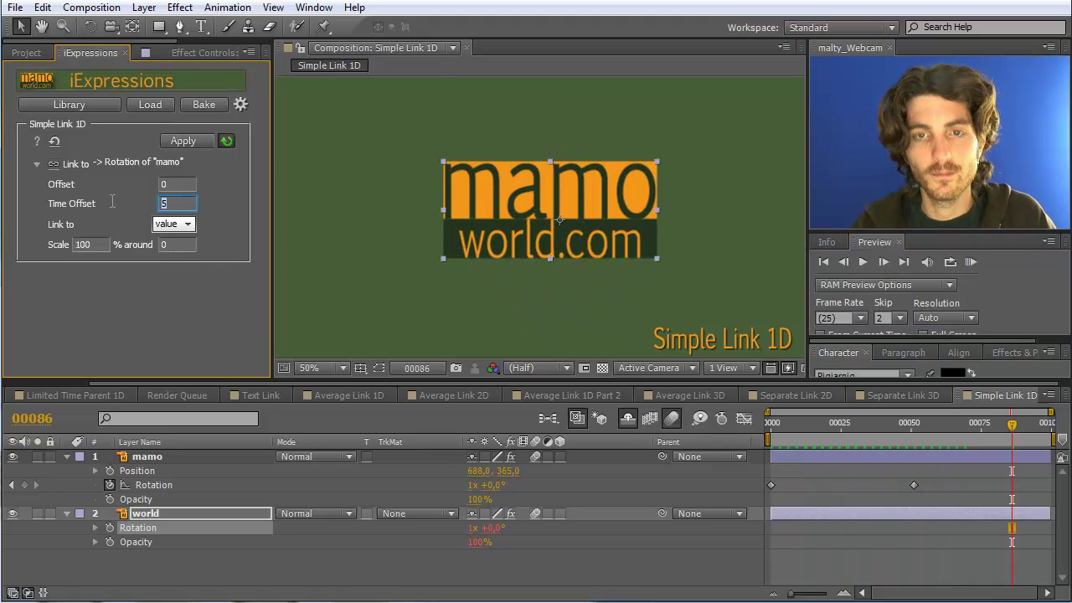
pyautogui.click(187, 223)
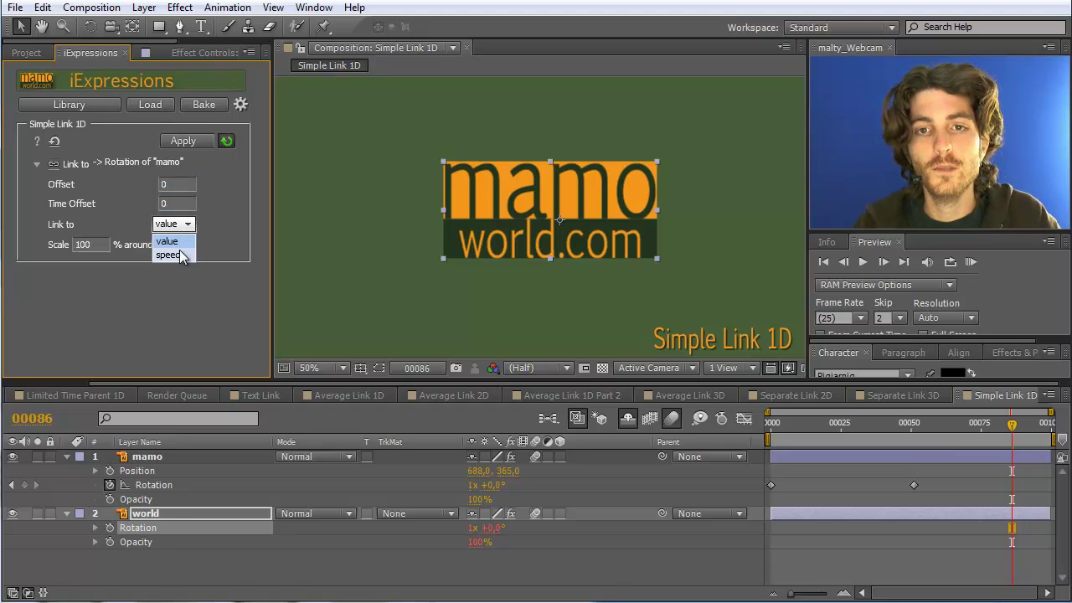
pyautogui.click(215, 223)
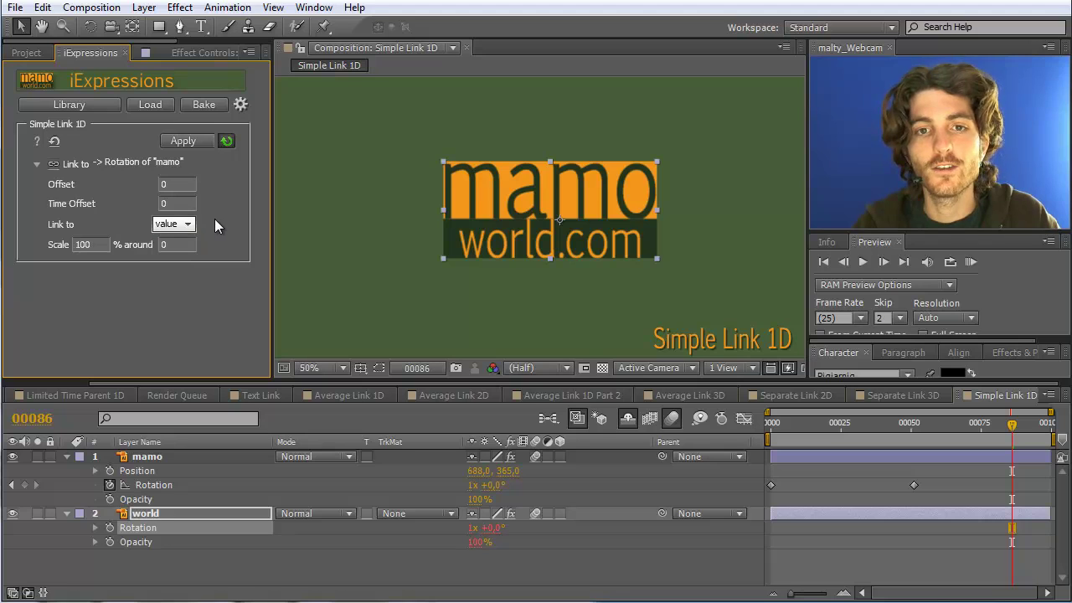
# Set the rotation link's Scale to 200% around 0 and play a preview of the animation
pyautogui.moveTo(102, 245)
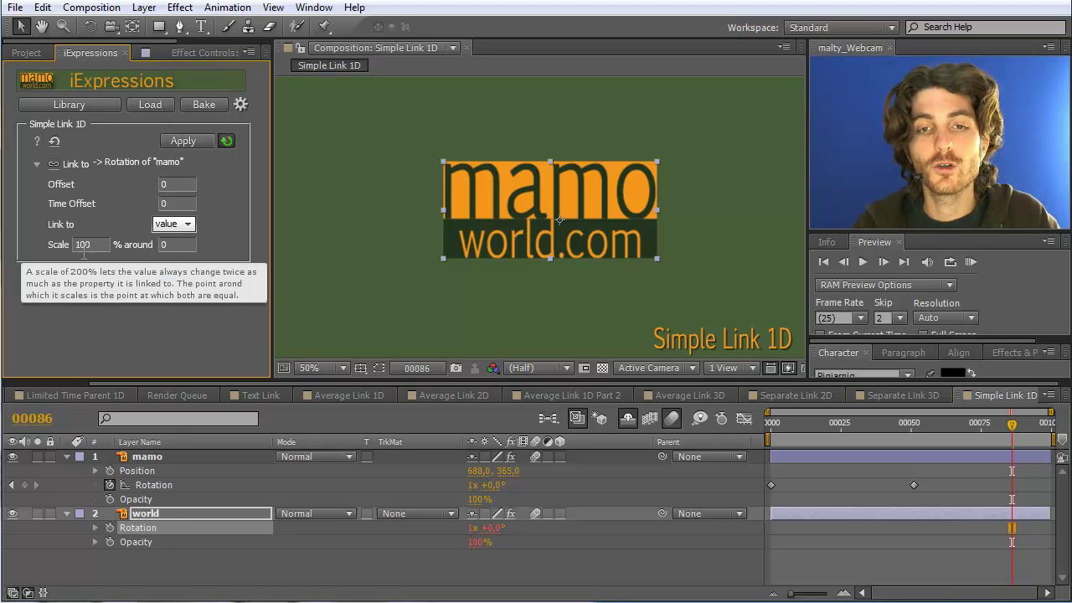
pyautogui.click(101, 244)
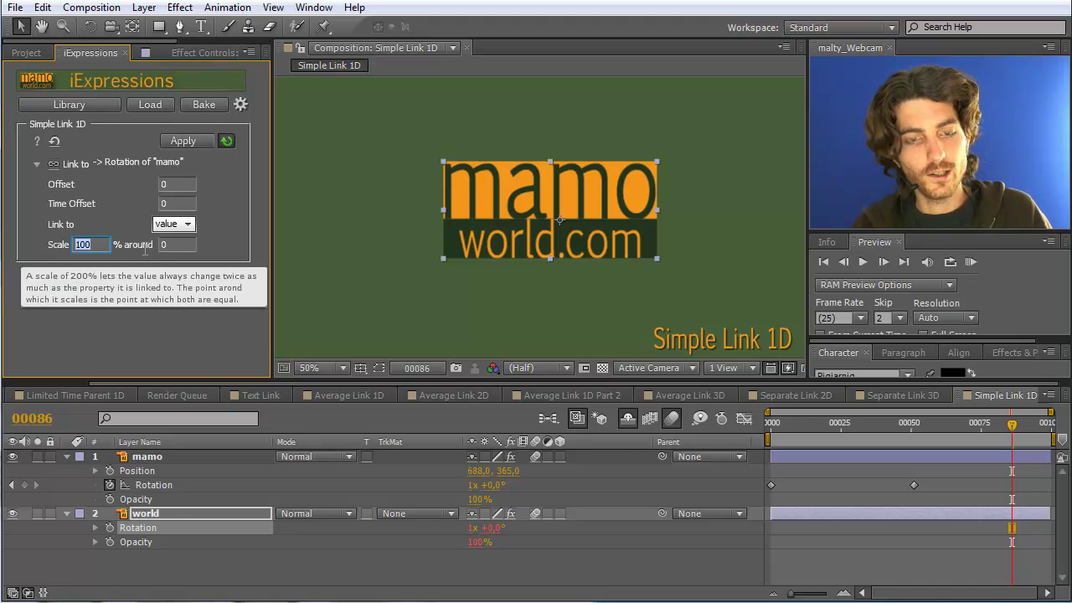
pyautogui.write('200')
pyautogui.click(172, 248)
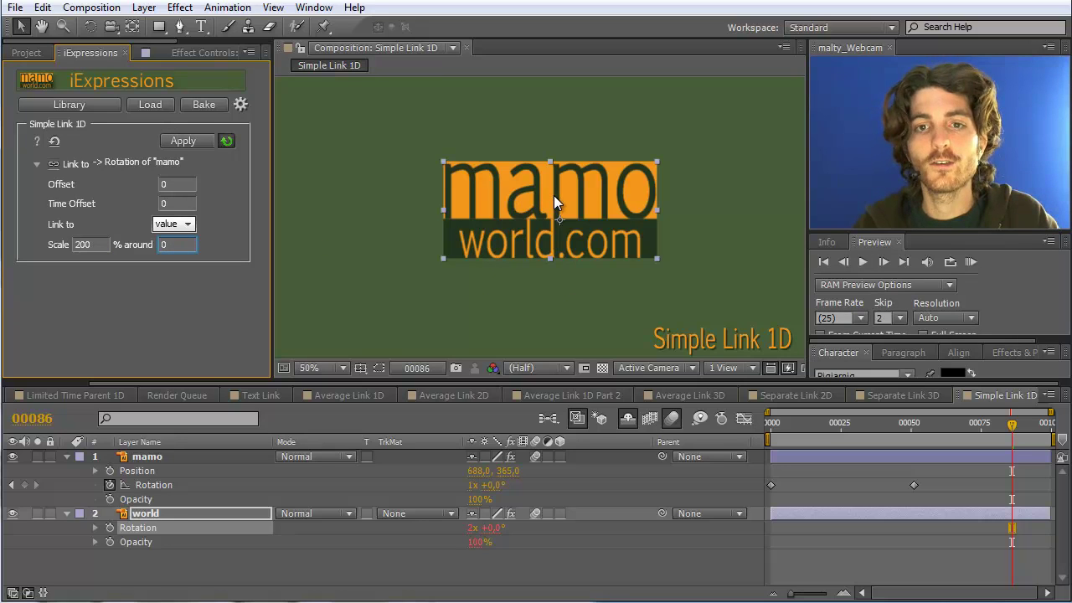
pyautogui.click(970, 262)
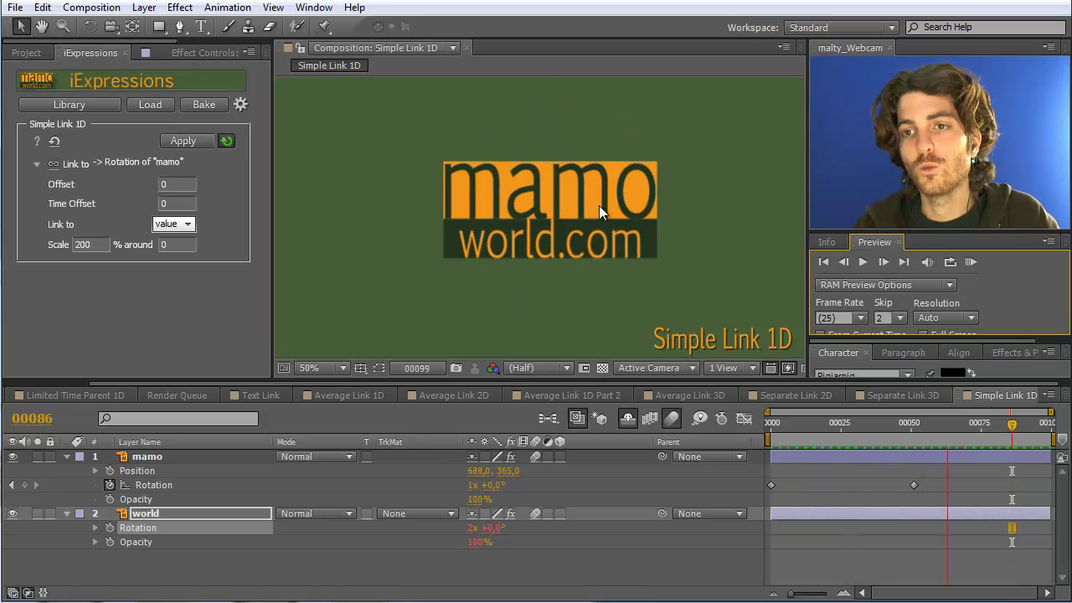
pyautogui.click(986, 260)
# Set the rotation link's Scale to 50%, apply it, and compare both layers between frames 0 and 65
pyautogui.click(36, 282)
pyautogui.write('50')
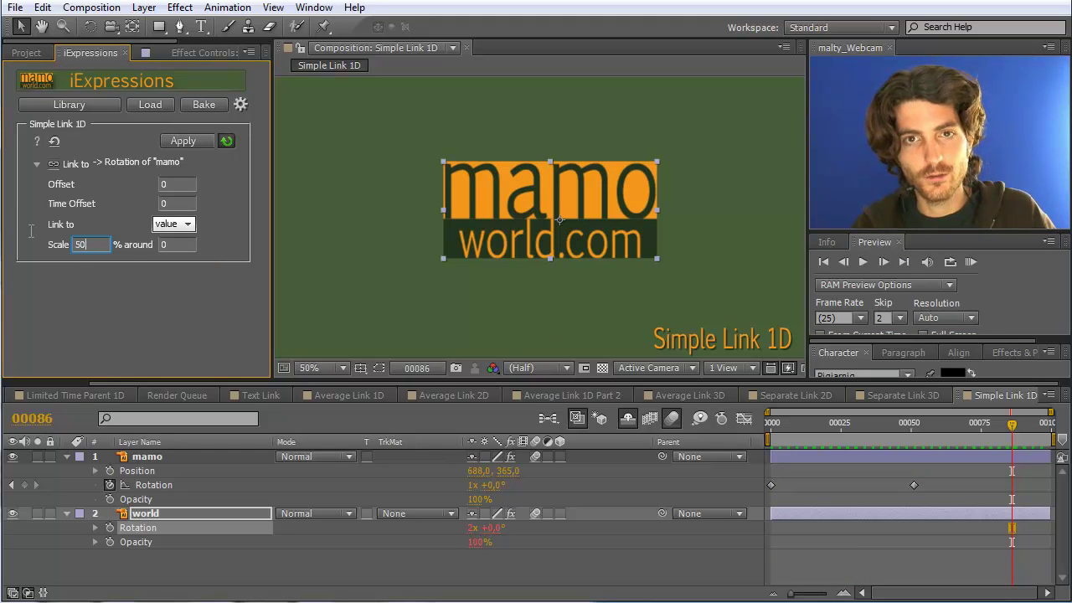
pyautogui.click(181, 140)
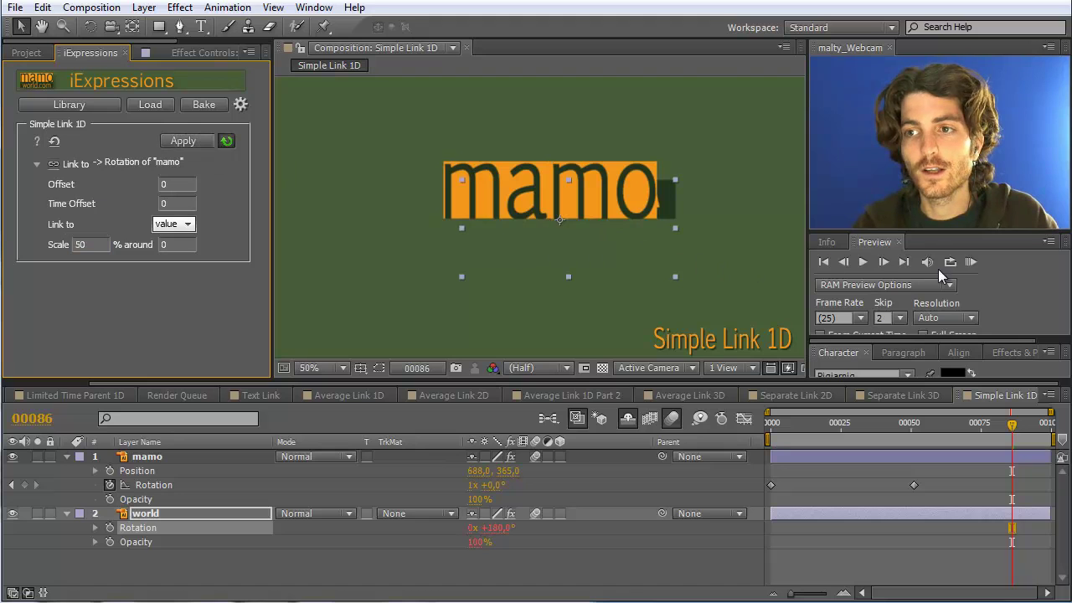
pyautogui.moveTo(1014, 432); pyautogui.dragTo(935, 435)
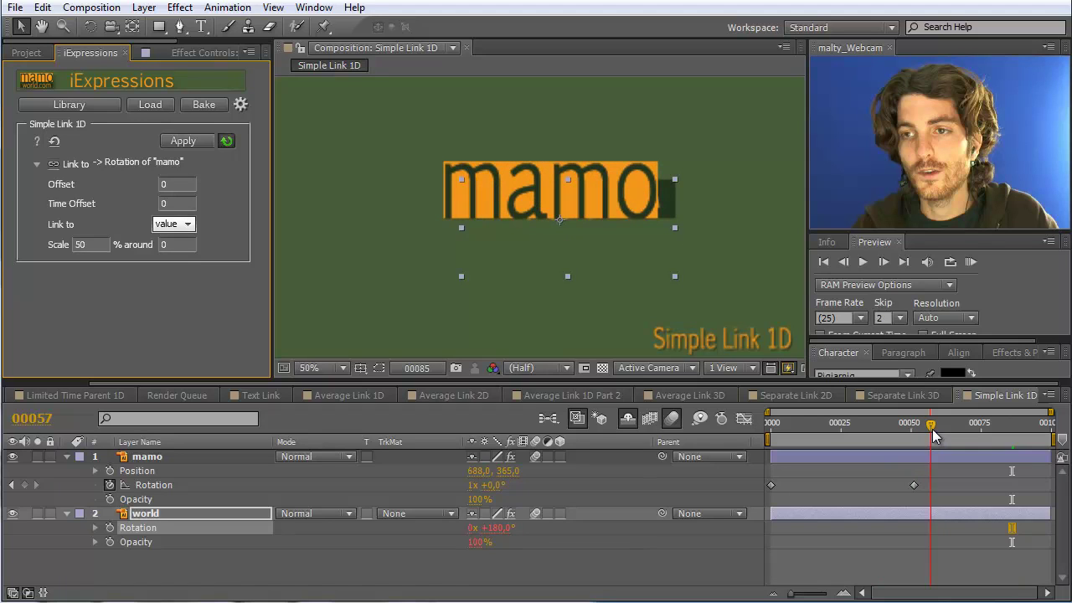
pyautogui.moveTo(935, 436); pyautogui.dragTo(714, 420)
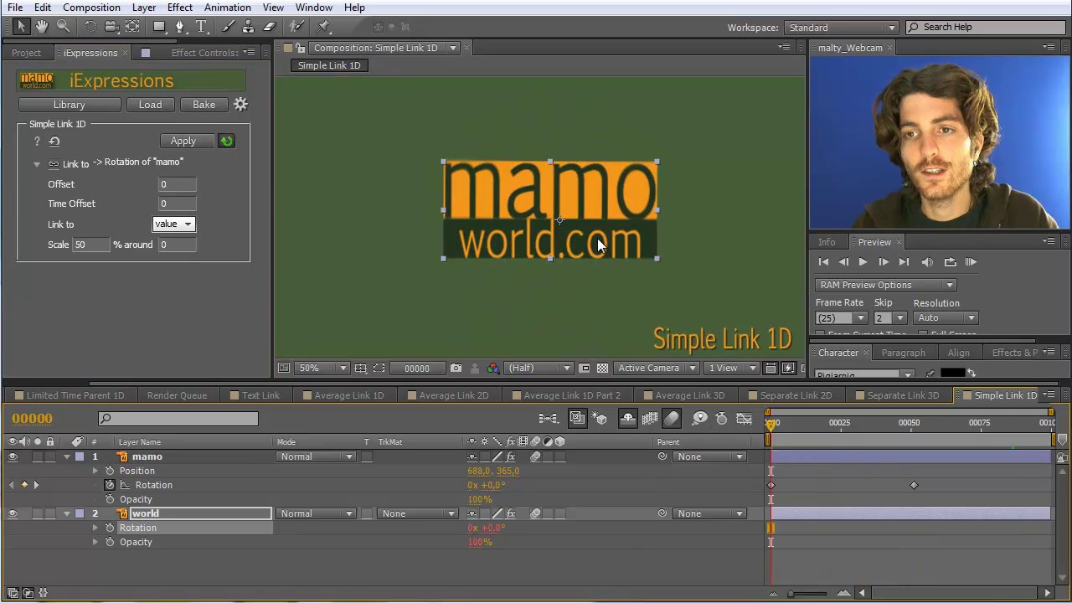
pyautogui.moveTo(783, 429); pyautogui.dragTo(959, 426)
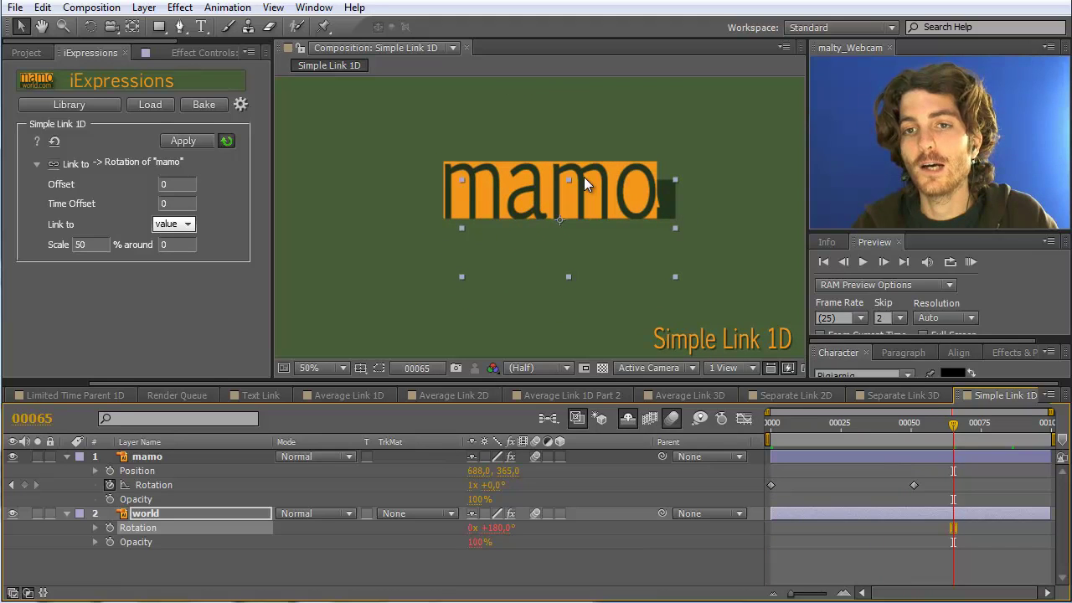
# Scale the rotation link around 180 and preview the world layer back to frame 30
pyautogui.click(177, 244)
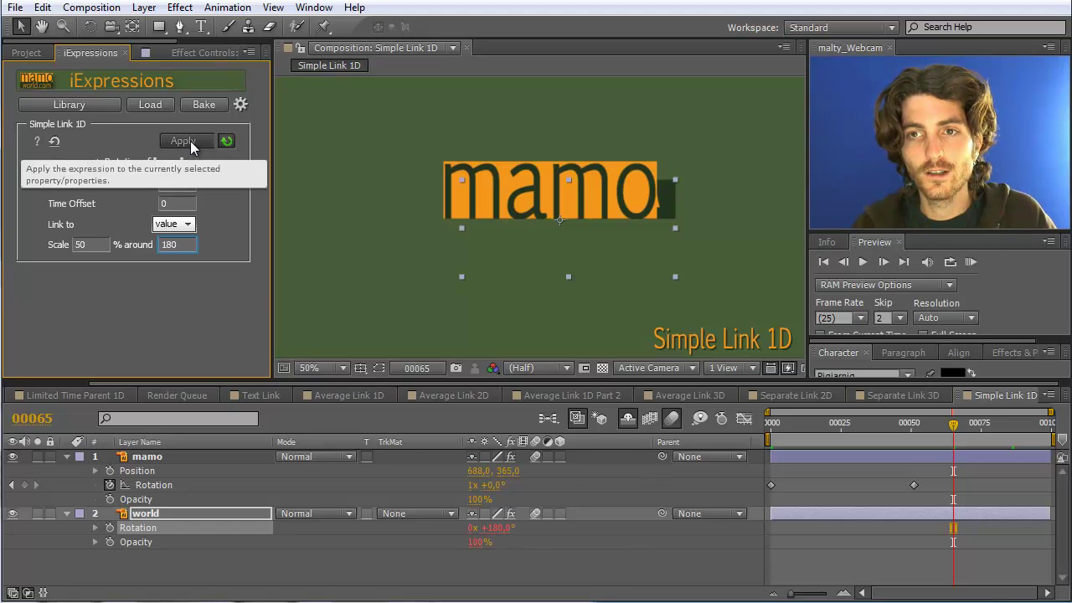
pyautogui.click(178, 204)
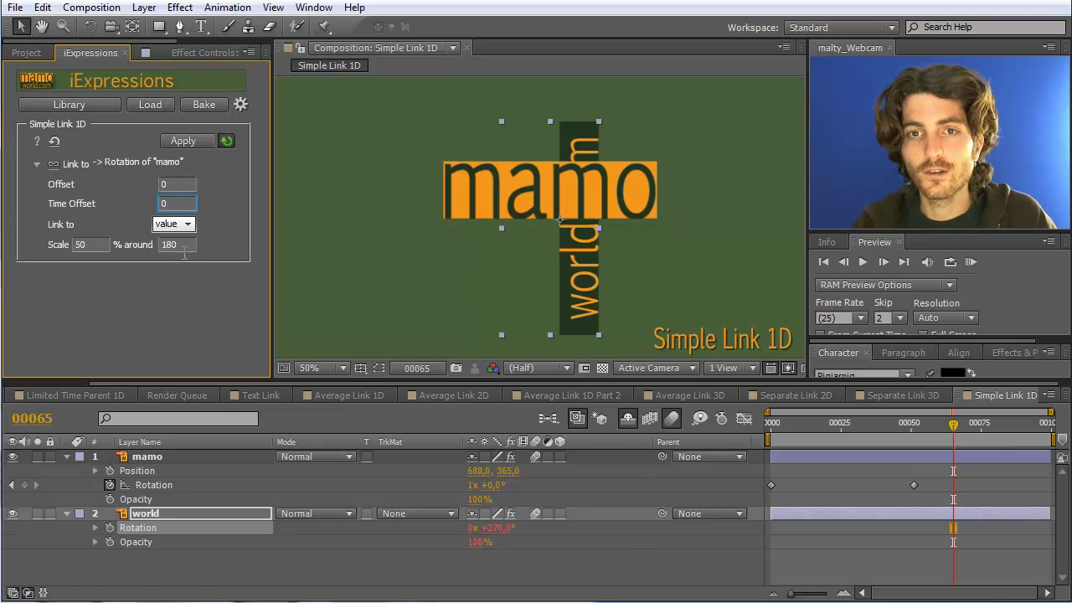
pyautogui.moveTo(959, 427); pyautogui.dragTo(855, 423)
# Scale the rotation link around 360 and preview both layers at frame 52
pyautogui.click(169, 320)
pyautogui.click(176, 244)
pyautogui.write('360')
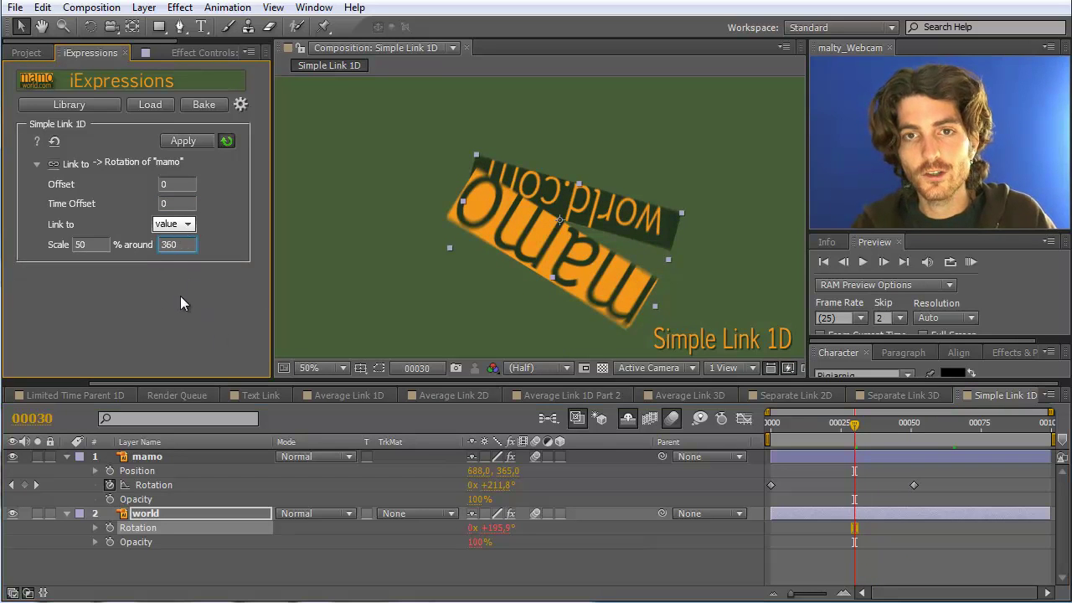
pyautogui.click(174, 203)
pyautogui.moveTo(854, 424); pyautogui.dragTo(919, 427)
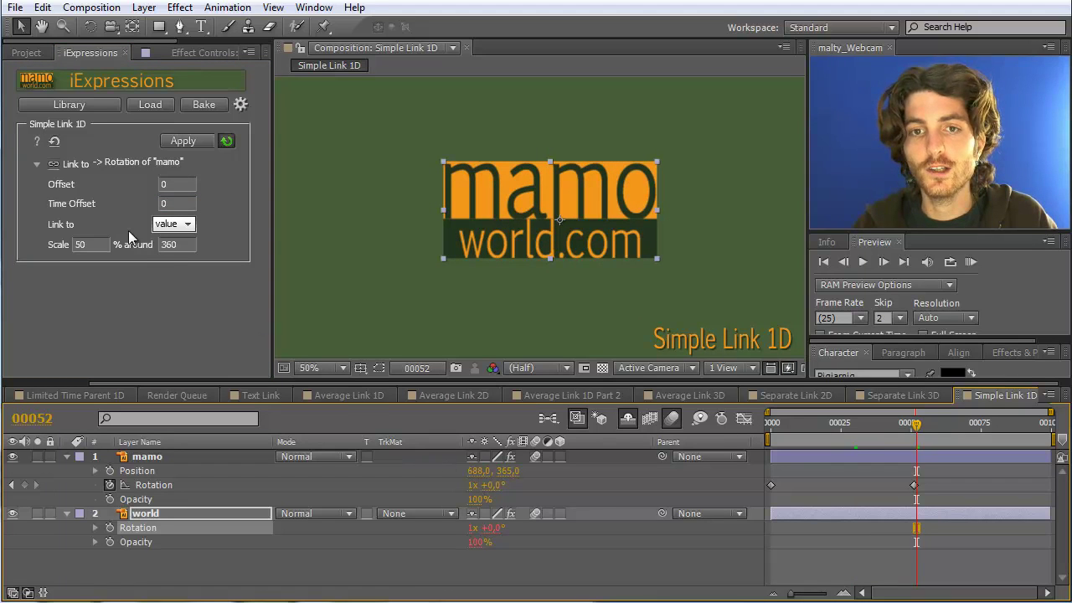
# Check the scaled rotation at frame 41 and collapse the additional link options
pyautogui.moveTo(916, 425); pyautogui.dragTo(885, 424)
pyautogui.moveTo(190, 246)
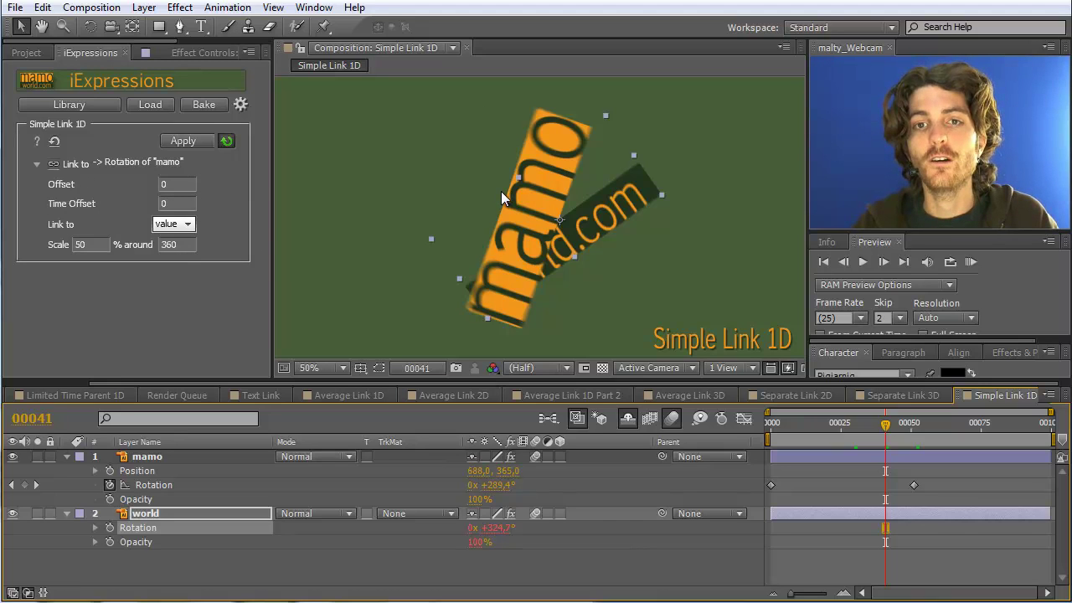
pyautogui.click(35, 165)
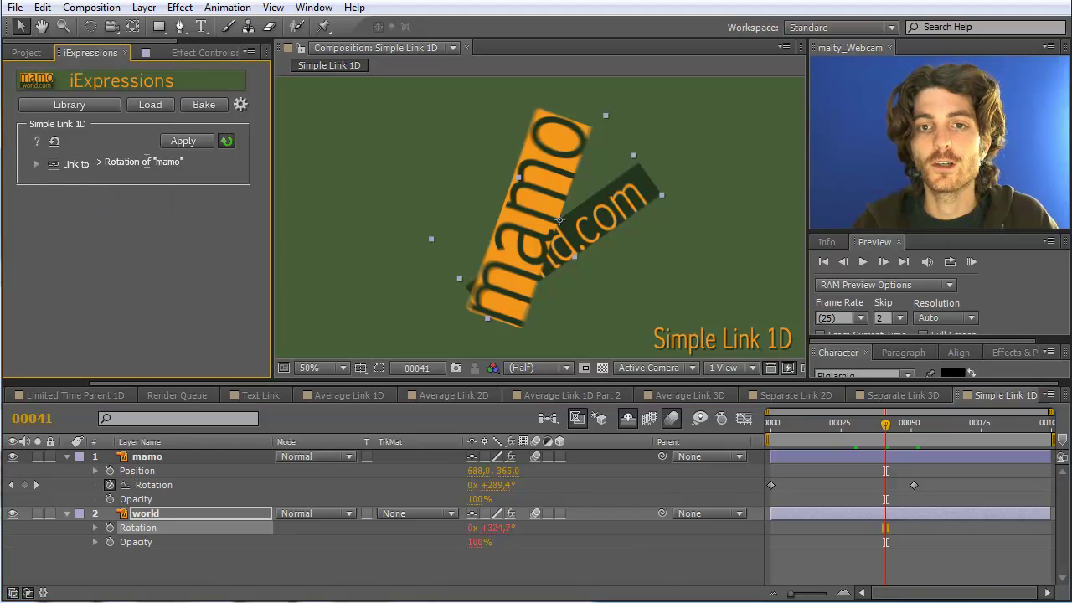